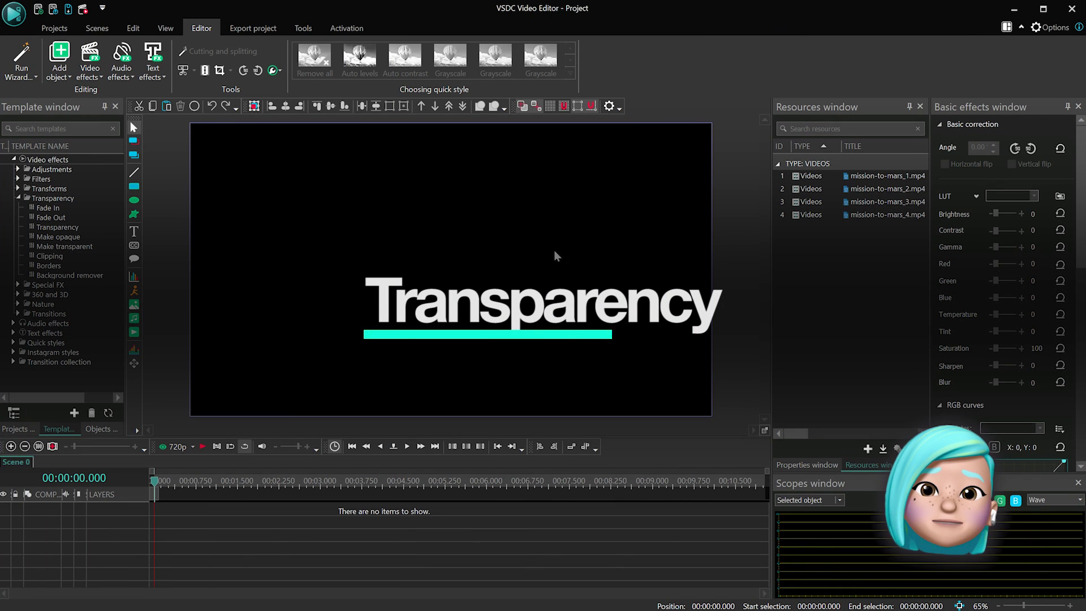
Add mission-to-mars_2.mp4 to the scene as a video and show its settings.
{"action": "left_click_drag", "start_coordinate": [514, 252], "coordinate": [401, 269]}
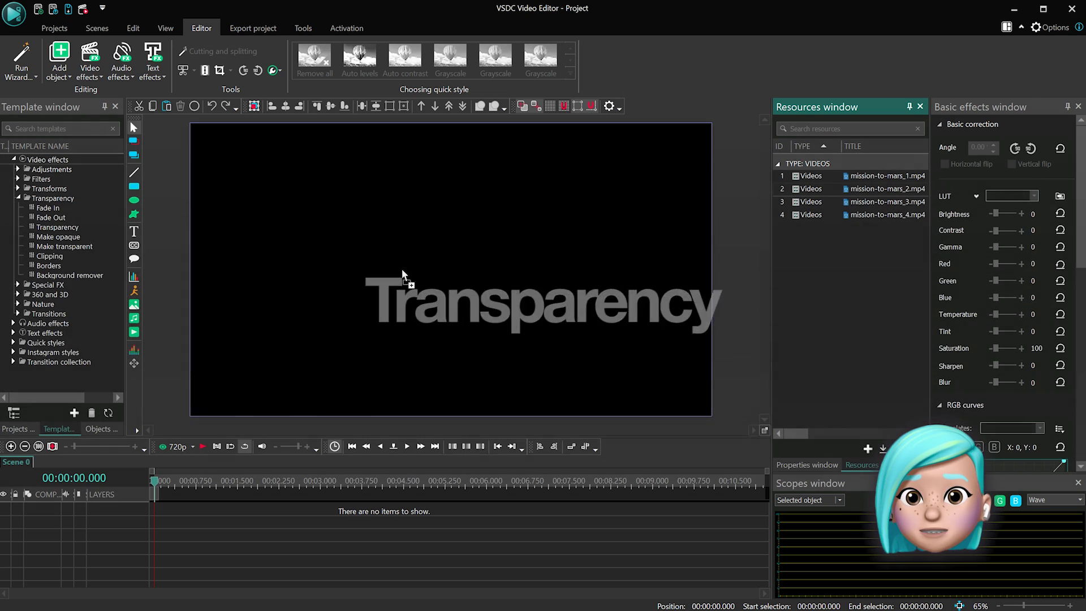
{"action": "left_click", "coordinate": [448, 279]}
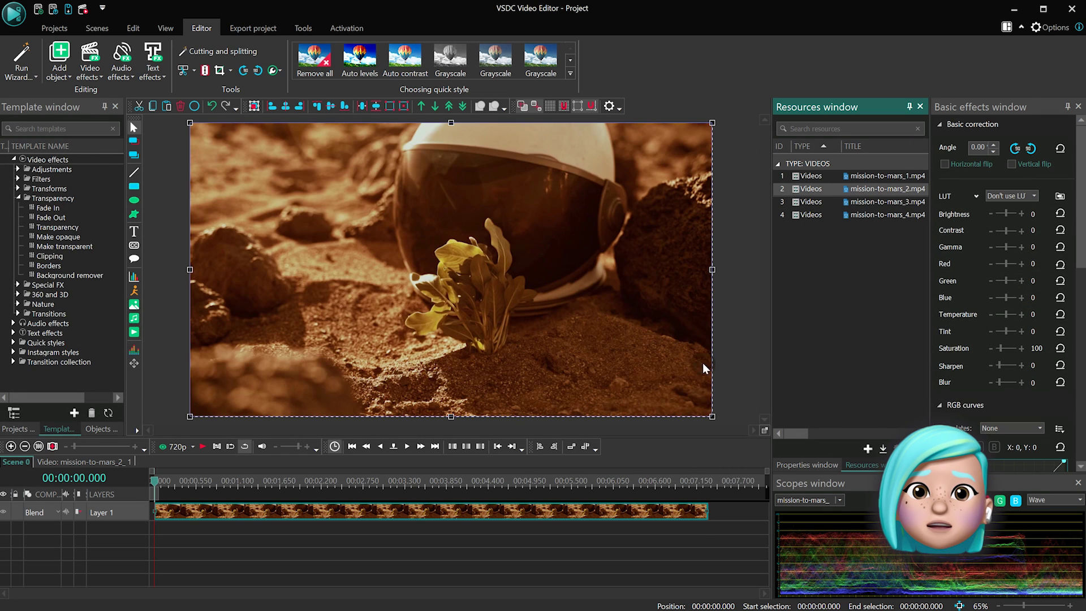
{"action": "left_click", "coordinate": [815, 464]}
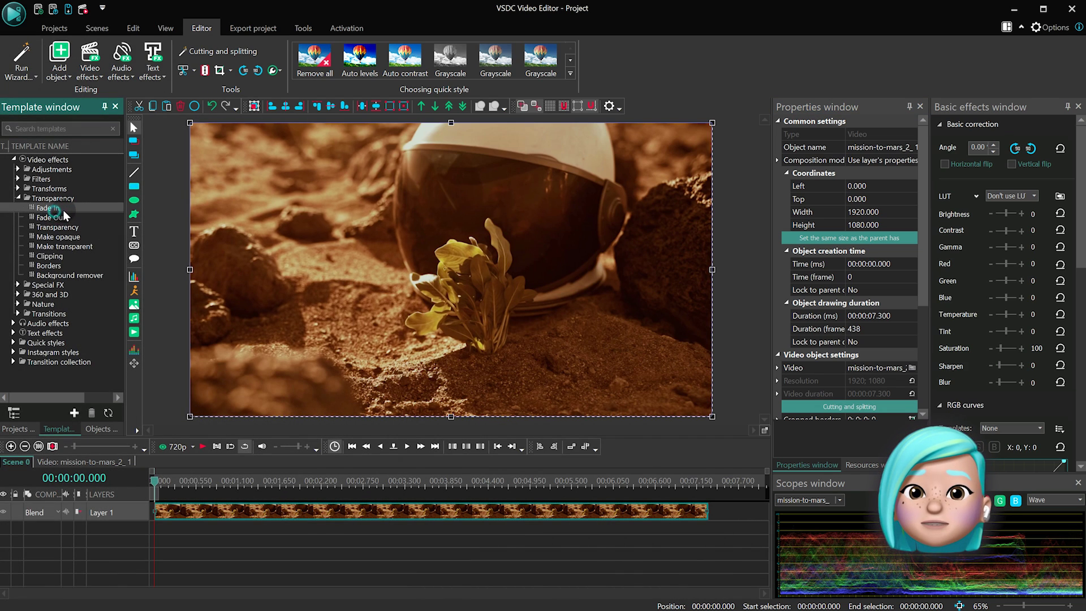
Try Fade In and a shortened Fade Out on the clip, preview them, then delete both.
{"action": "mouse_move", "coordinate": [54, 209]}
{"action": "left_mouse_down"}
{"action": "mouse_move", "coordinate": [526, 259]}
{"action": "mouse_move", "coordinate": [511, 255]}
{"action": "left_mouse_up"}
{"action": "key", "text": "space"}
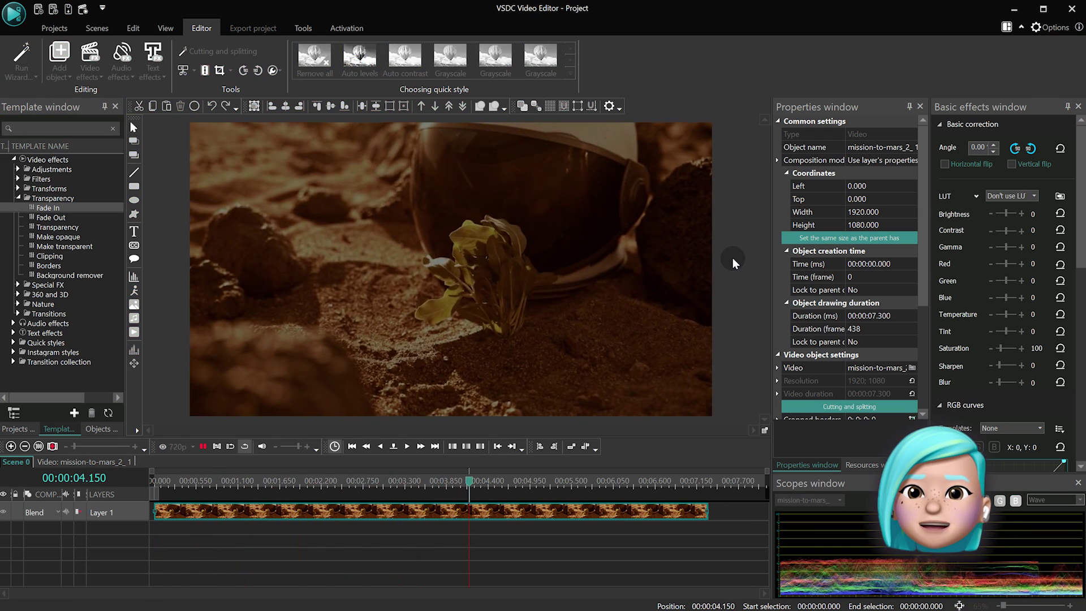
{"action": "double_click", "coordinate": [492, 512]}
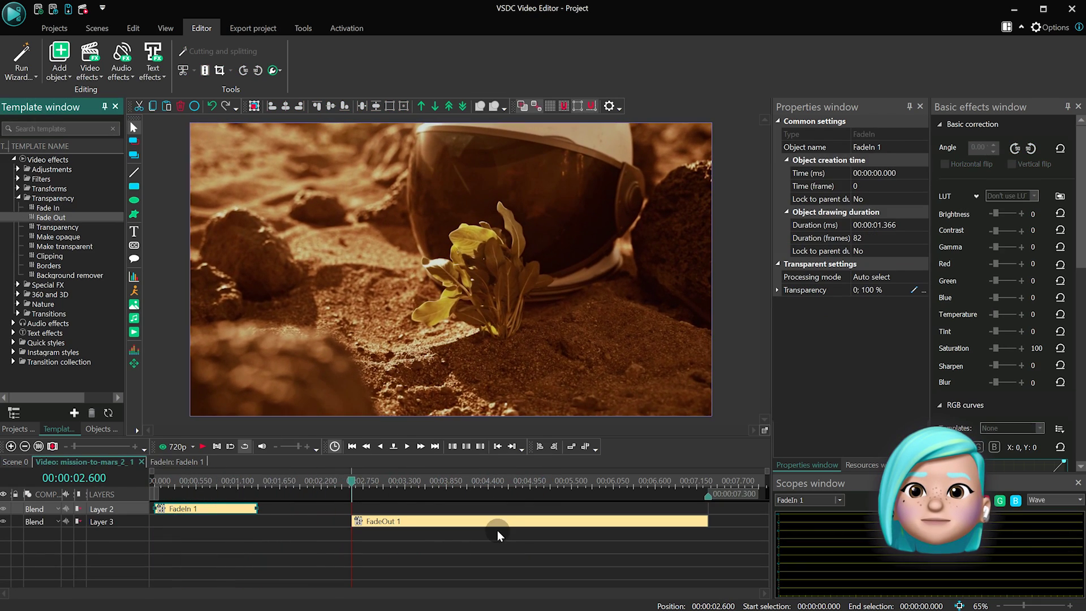
{"action": "left_click", "coordinate": [406, 527]}
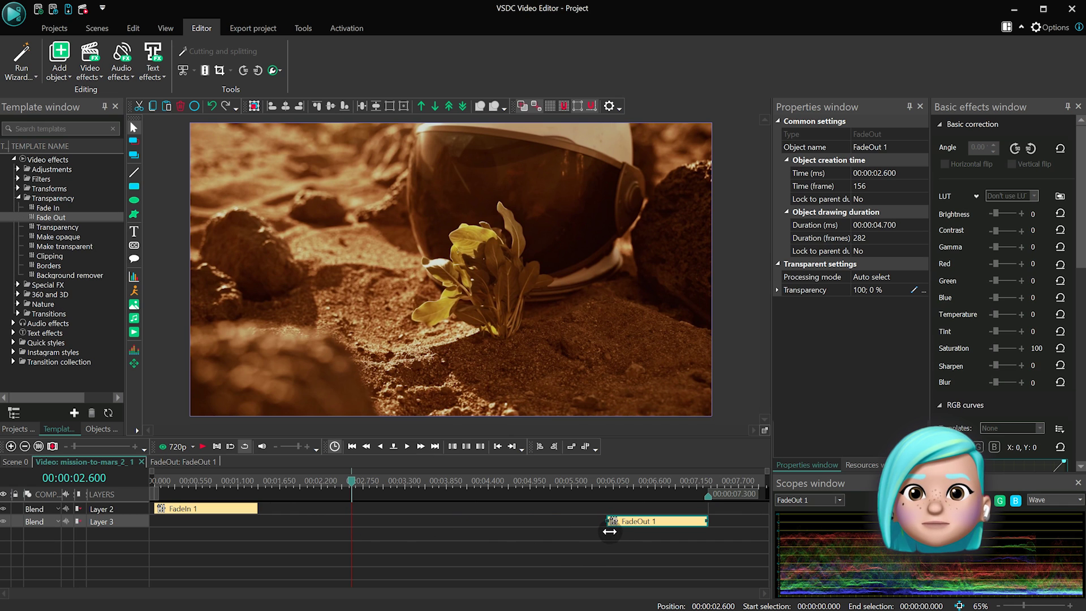
{"action": "left_click_drag", "start_coordinate": [609, 531], "coordinate": [609, 531]}
{"action": "key", "text": "space"}
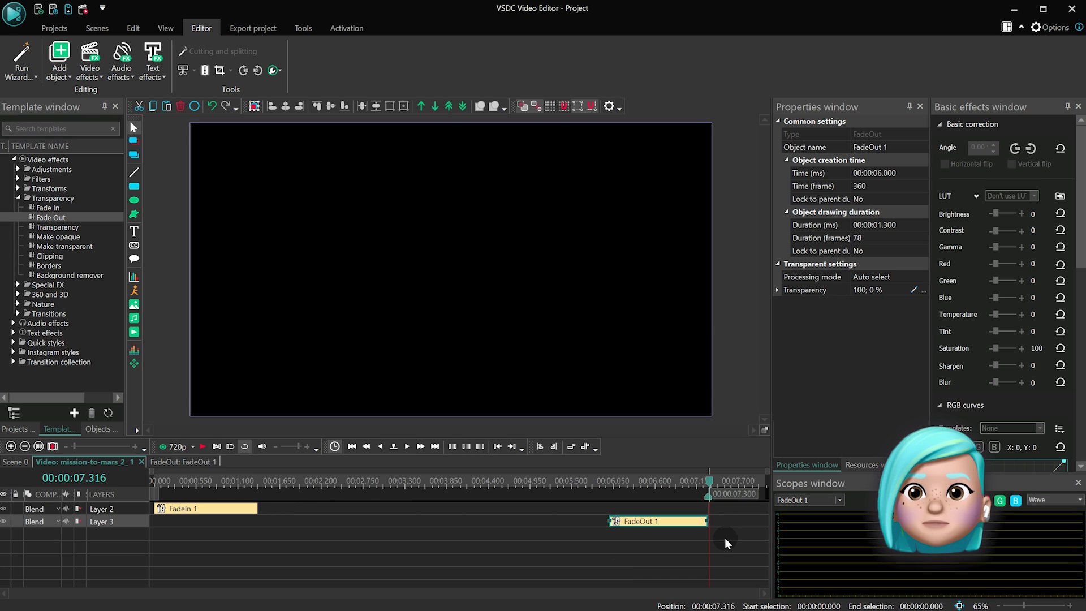
{"action": "left_click_drag", "start_coordinate": [687, 560], "coordinate": [214, 501]}
{"action": "key", "text": "Delete"}
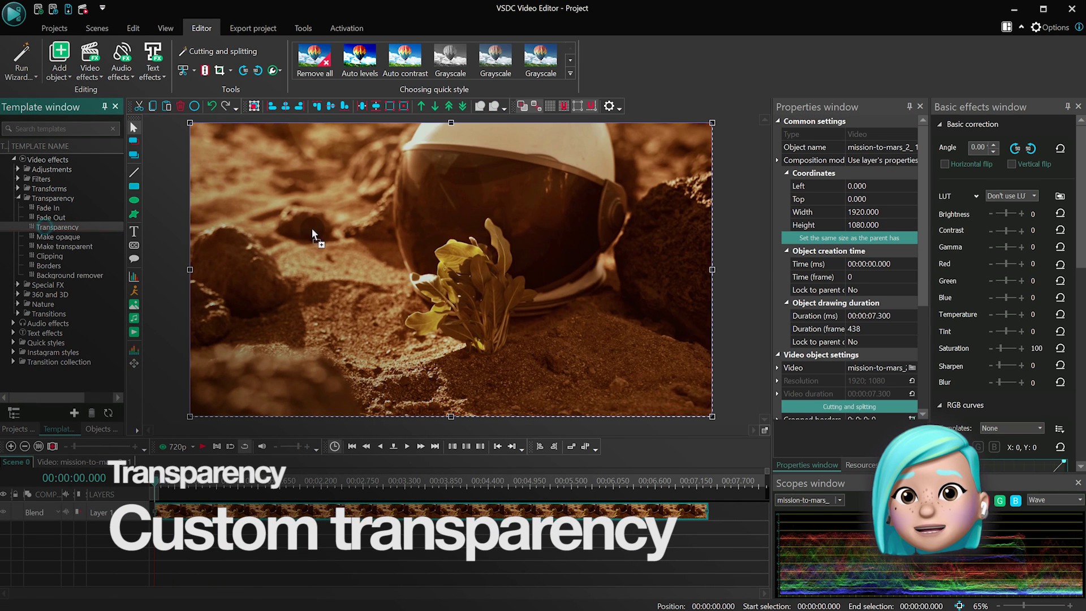
Apply Transparency with a Bezier curve: transparent start, a dip, then full visibility, and preview.
{"action": "left_click_drag", "start_coordinate": [311, 227], "coordinate": [436, 235]}
{"action": "left_click", "coordinate": [434, 513]}
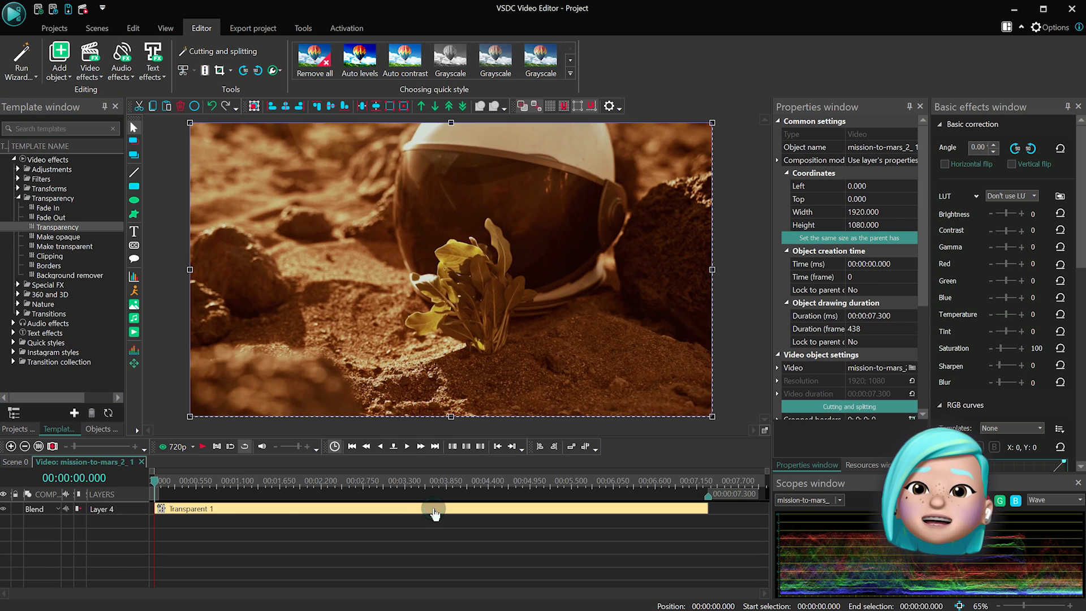
{"action": "left_click", "coordinate": [914, 290]}
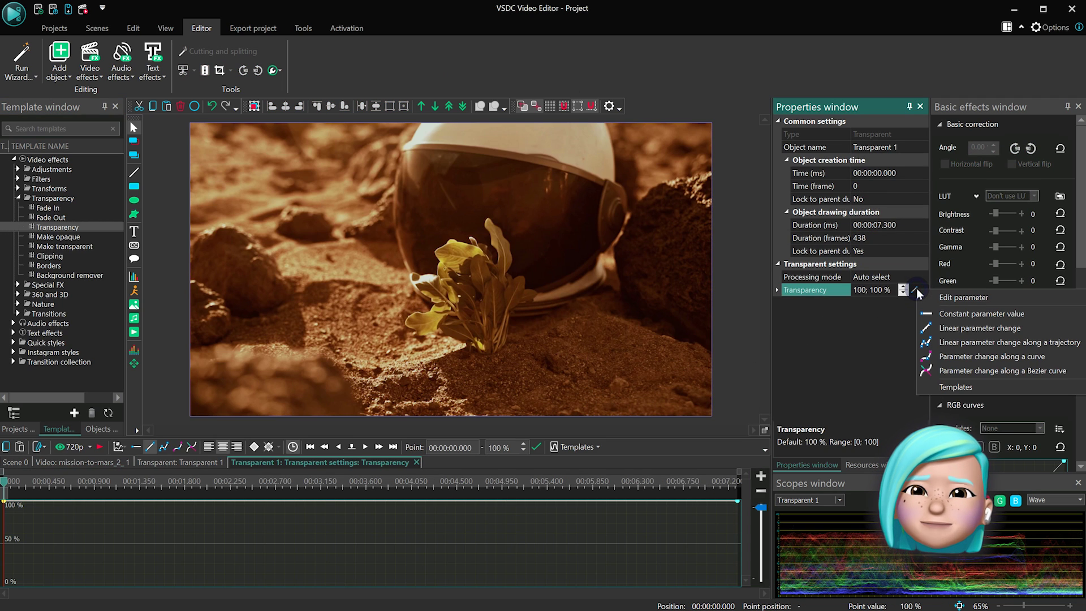
{"action": "left_click", "coordinate": [971, 371]}
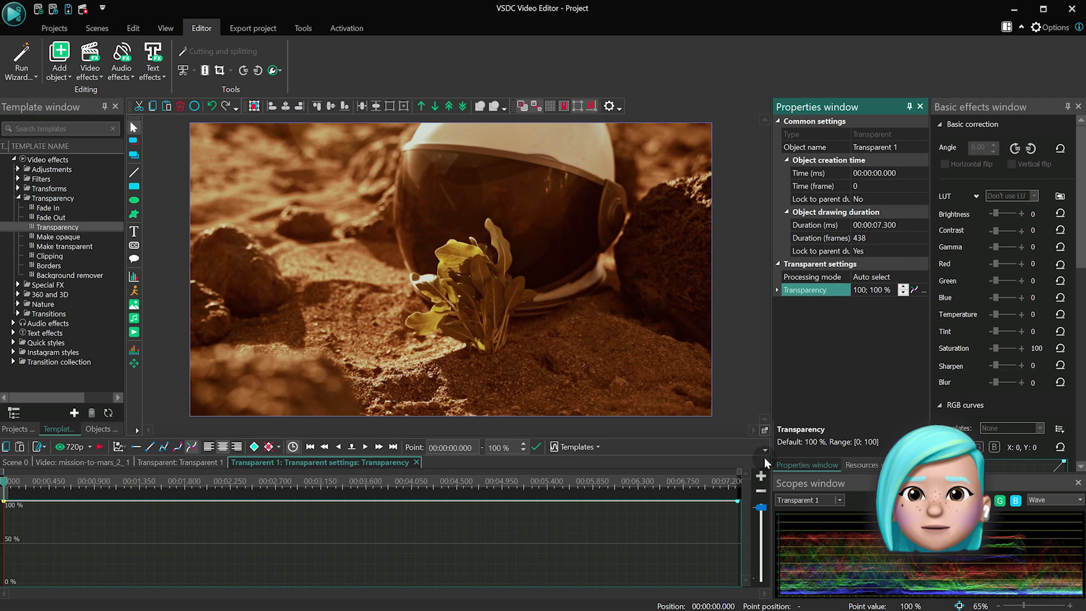
{"action": "left_click_drag", "start_coordinate": [5, 505], "coordinate": [46, 586]}
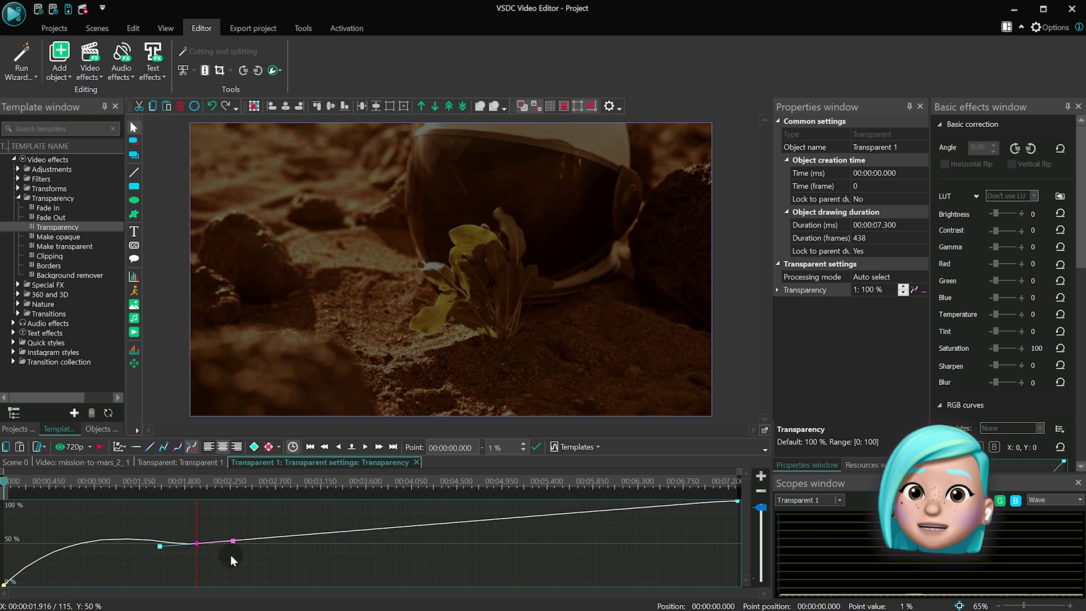
{"action": "left_click_drag", "start_coordinate": [230, 555], "coordinate": [391, 565]}
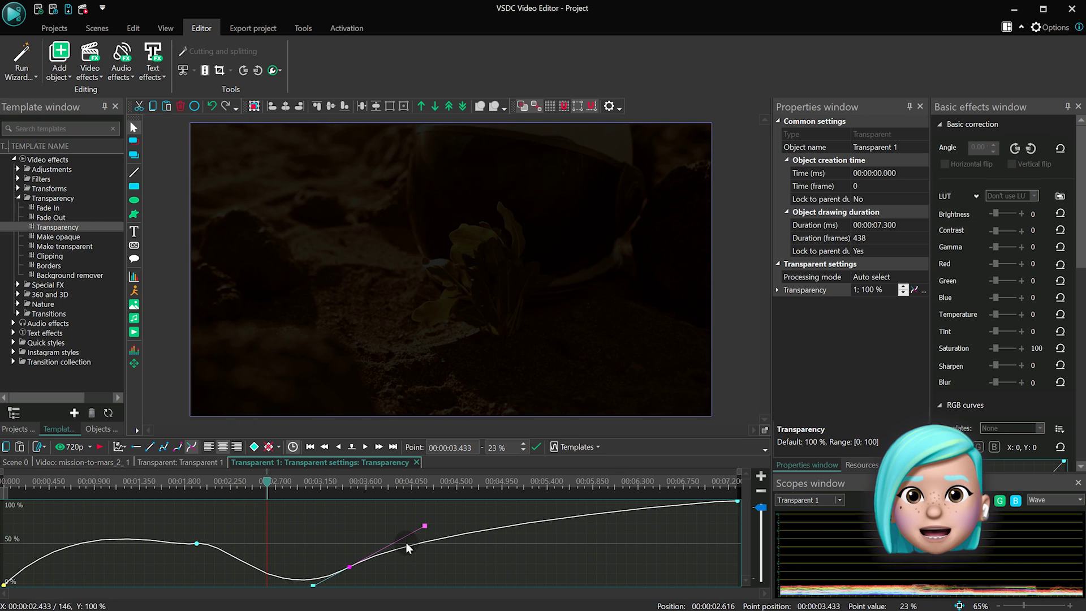
{"action": "left_click_drag", "start_coordinate": [424, 512], "coordinate": [548, 515]}
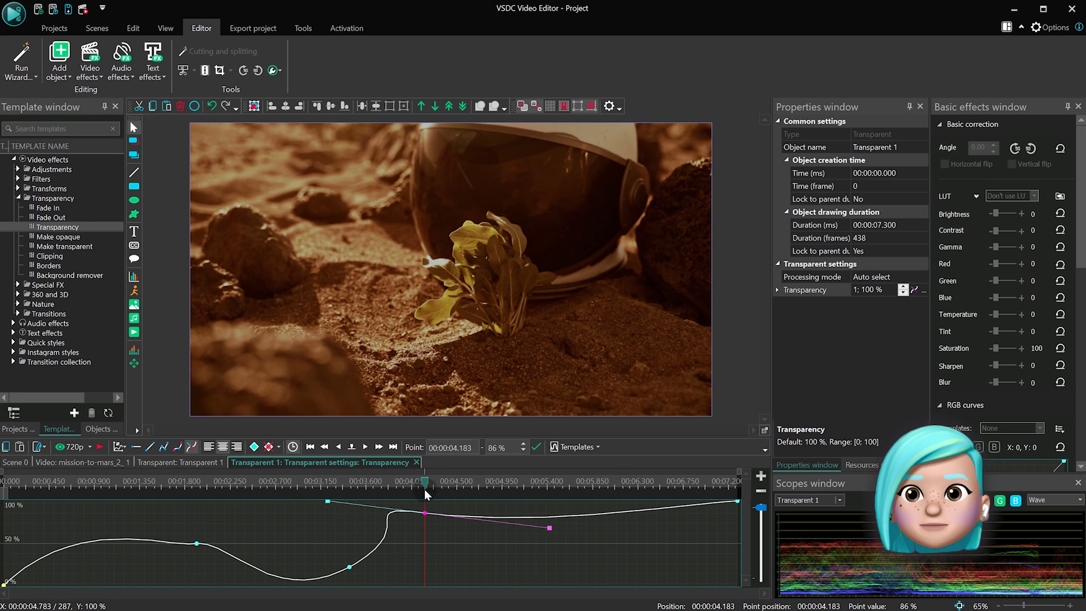
{"action": "key", "text": "space"}
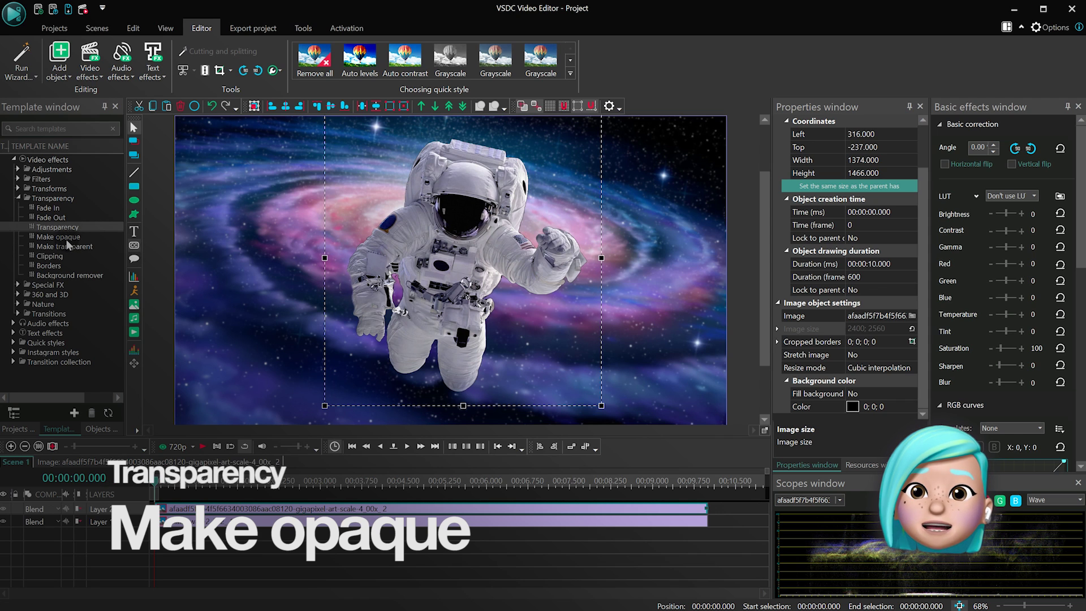
Preview the opaque astronaut image and toggle its Opacity 2 effect's visibility.
{"action": "key", "text": "space"}
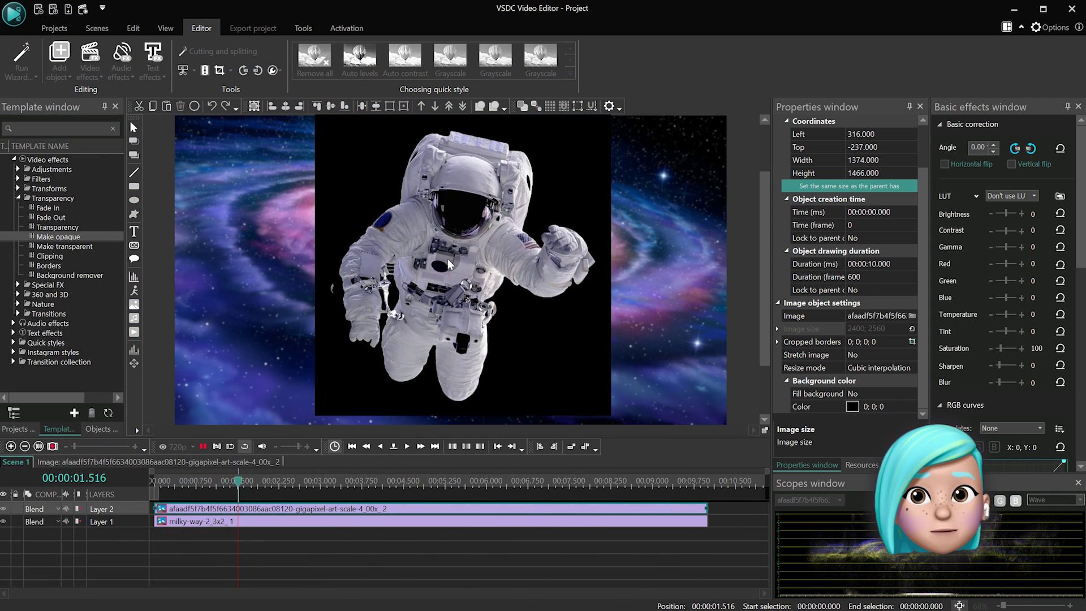
{"action": "double_click", "coordinate": [160, 513]}
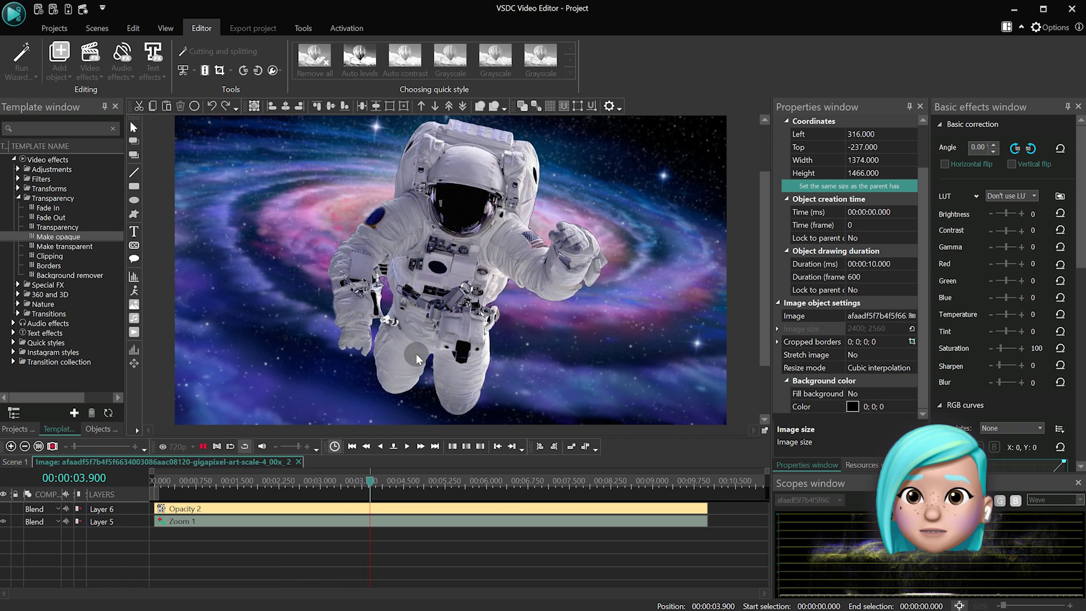
{"action": "left_click", "coordinate": [3, 509]}
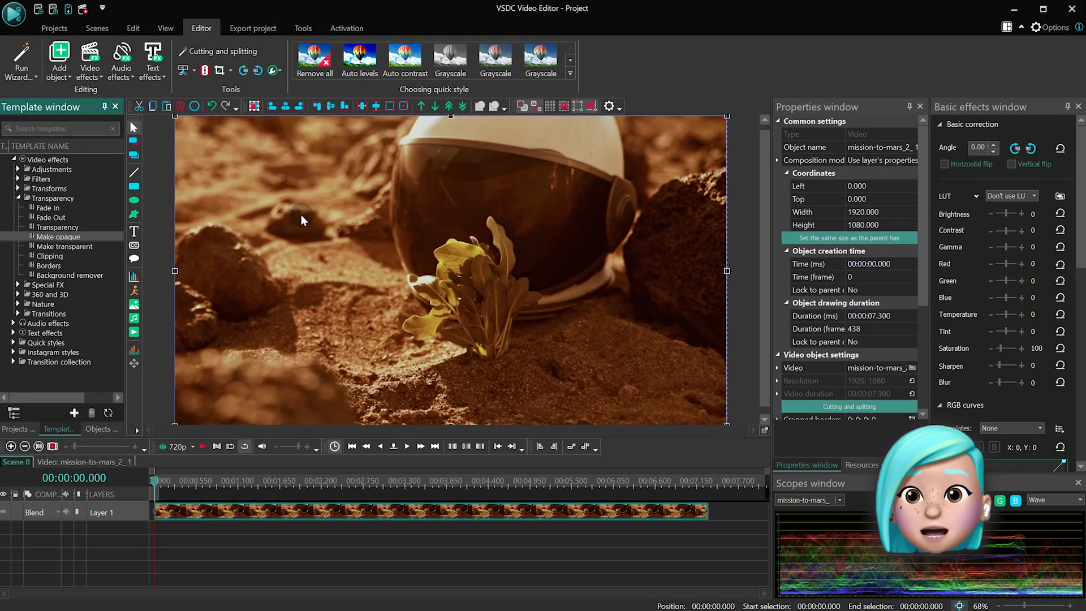
Apply Make transparent to a short early section of the mars clip and preview from the start.
{"action": "left_click", "coordinate": [50, 245]}
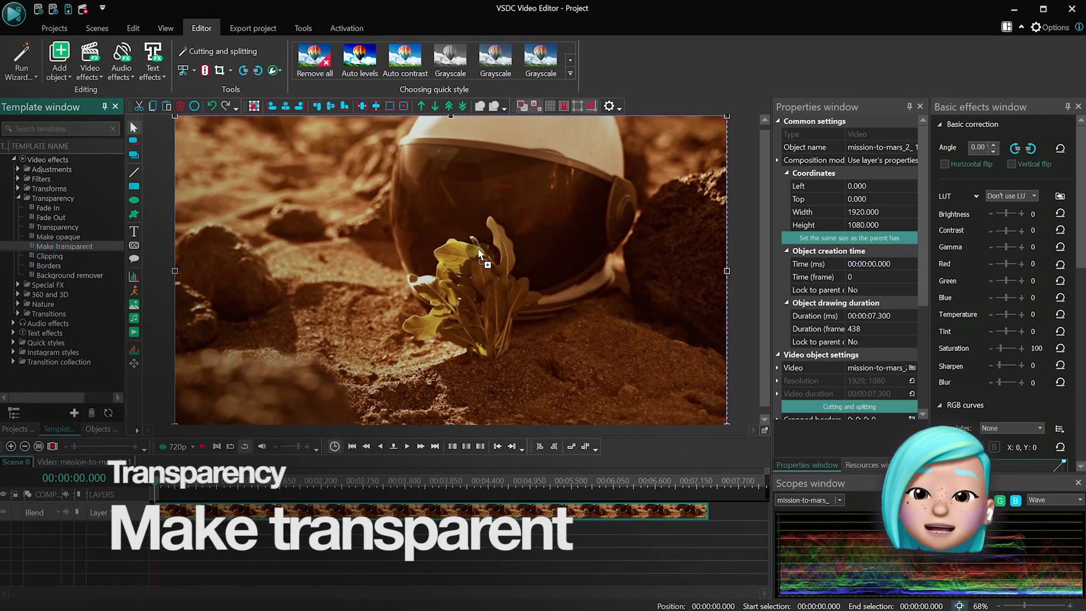
{"action": "left_click_drag", "start_coordinate": [477, 248], "coordinate": [478, 248]}
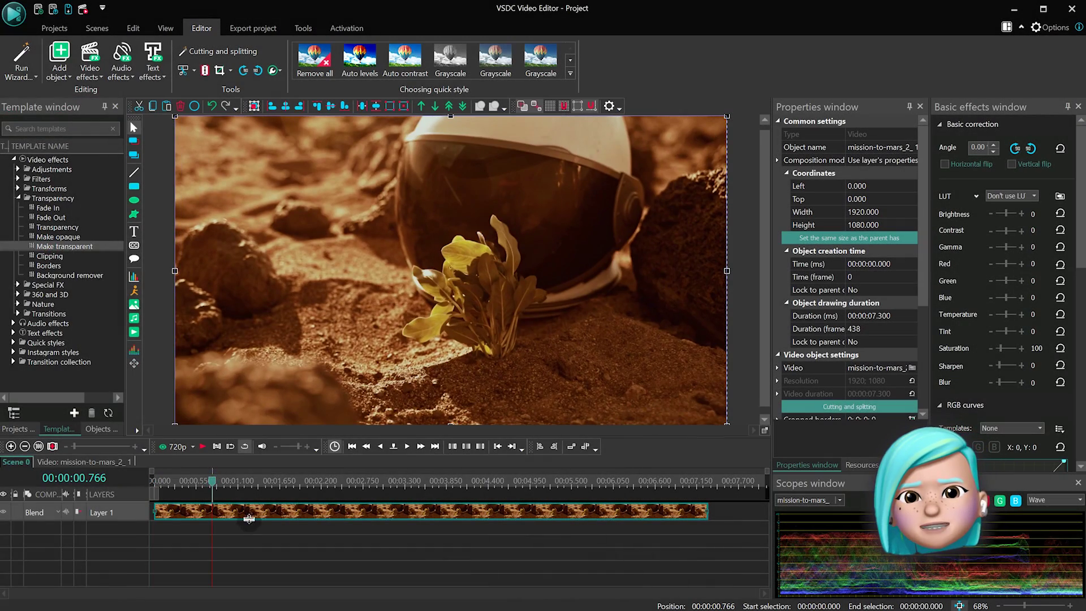
{"action": "left_click", "coordinate": [255, 487]}
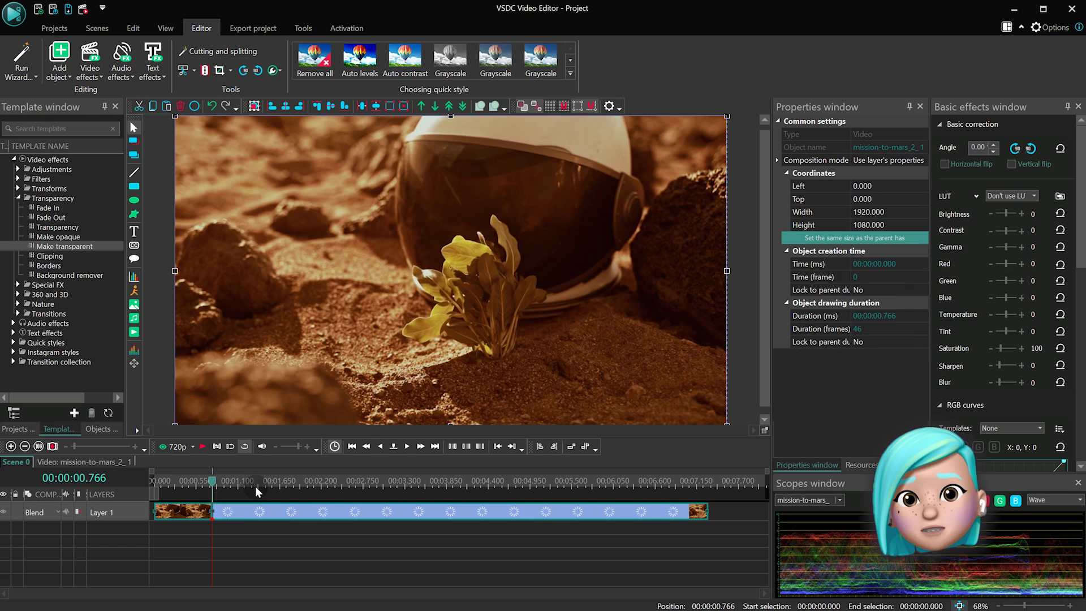
{"action": "left_click", "coordinate": [277, 535]}
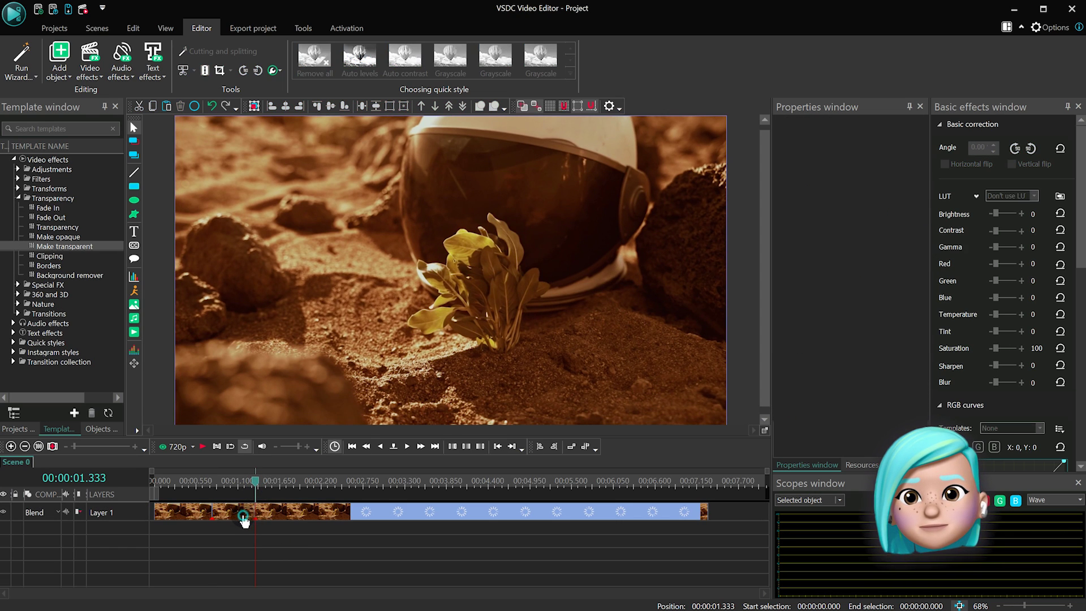
{"action": "left_click", "coordinate": [244, 514]}
{"action": "left_click", "coordinate": [55, 245]}
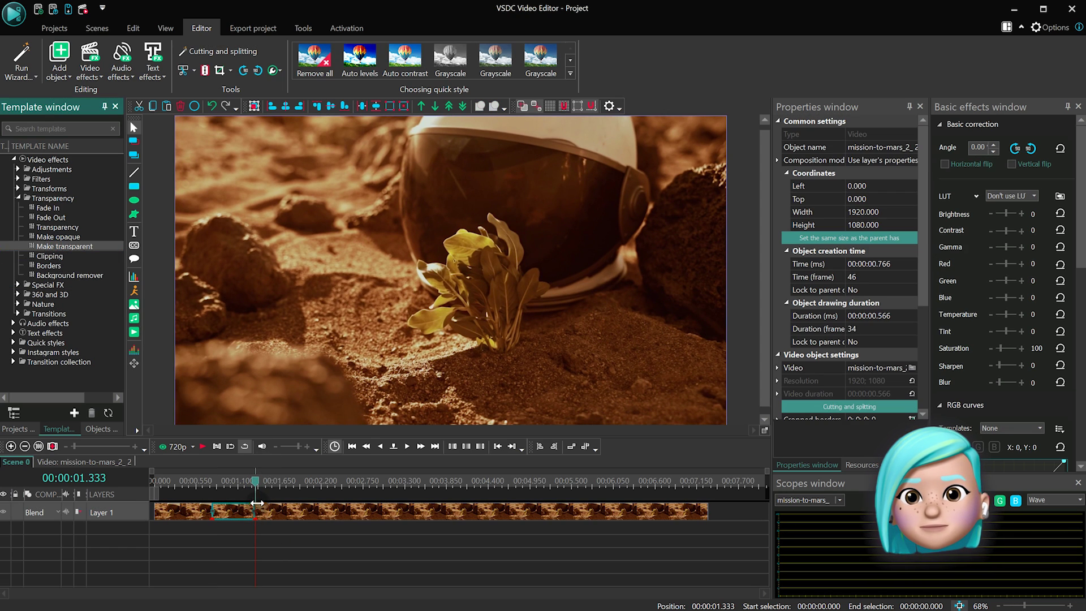
{"action": "left_click_drag", "start_coordinate": [234, 483], "coordinate": [108, 481]}
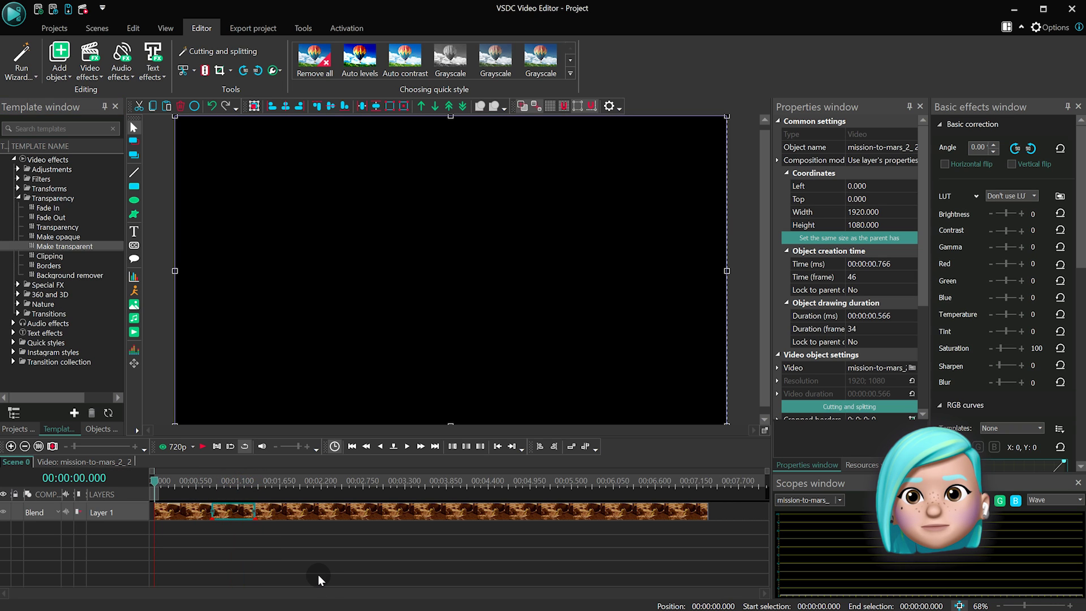
{"action": "key", "text": "space"}
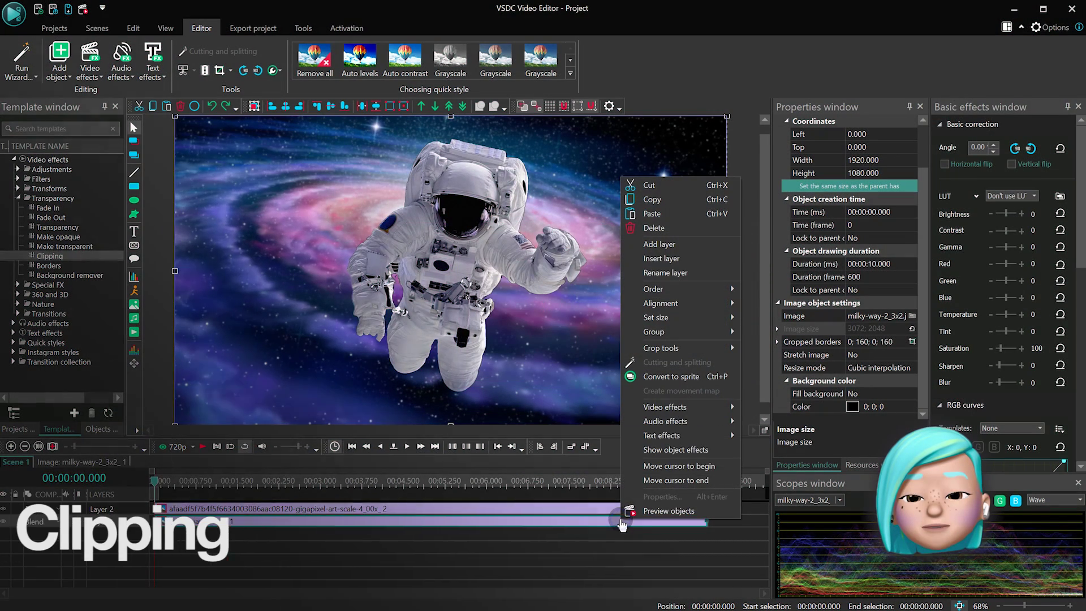
Apply the Clipping effect to the astronaut image.
{"action": "left_click", "coordinate": [699, 206]}
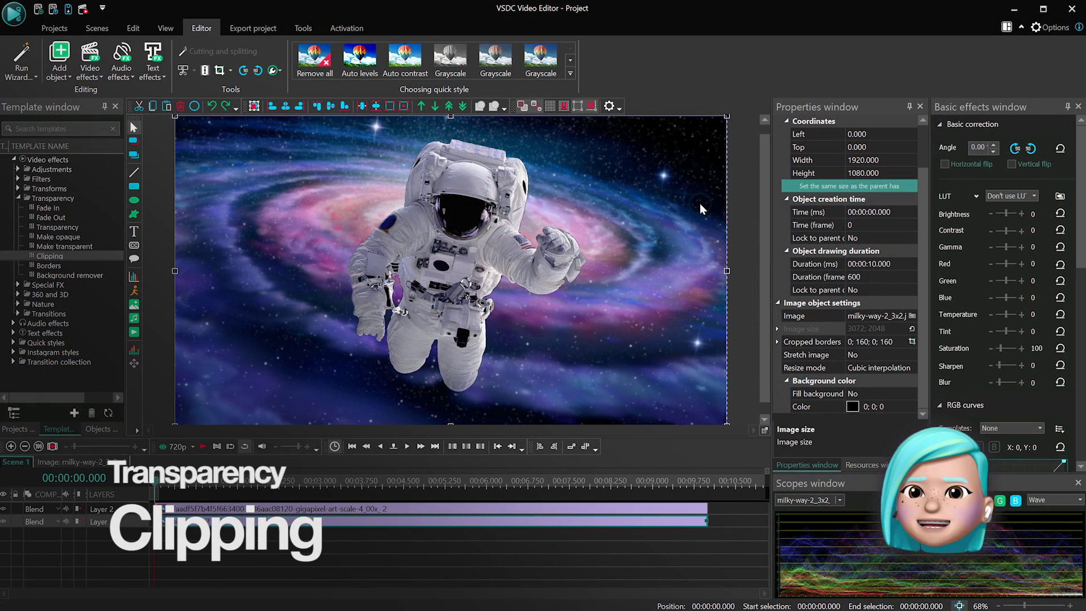
{"action": "double_click", "coordinate": [471, 259]}
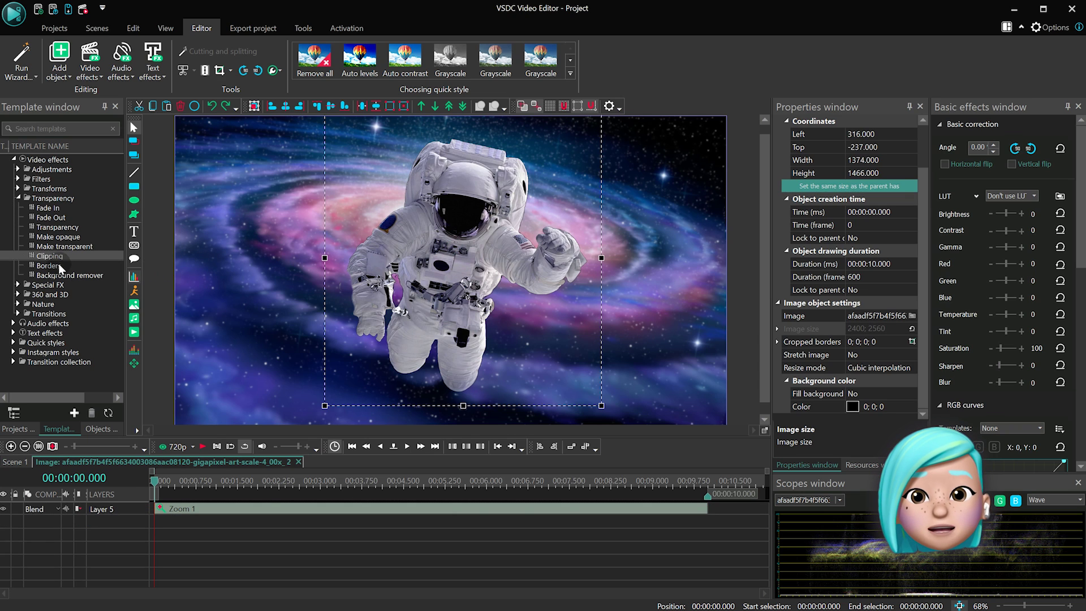
{"action": "left_click_drag", "start_coordinate": [512, 262], "coordinate": [509, 264]}
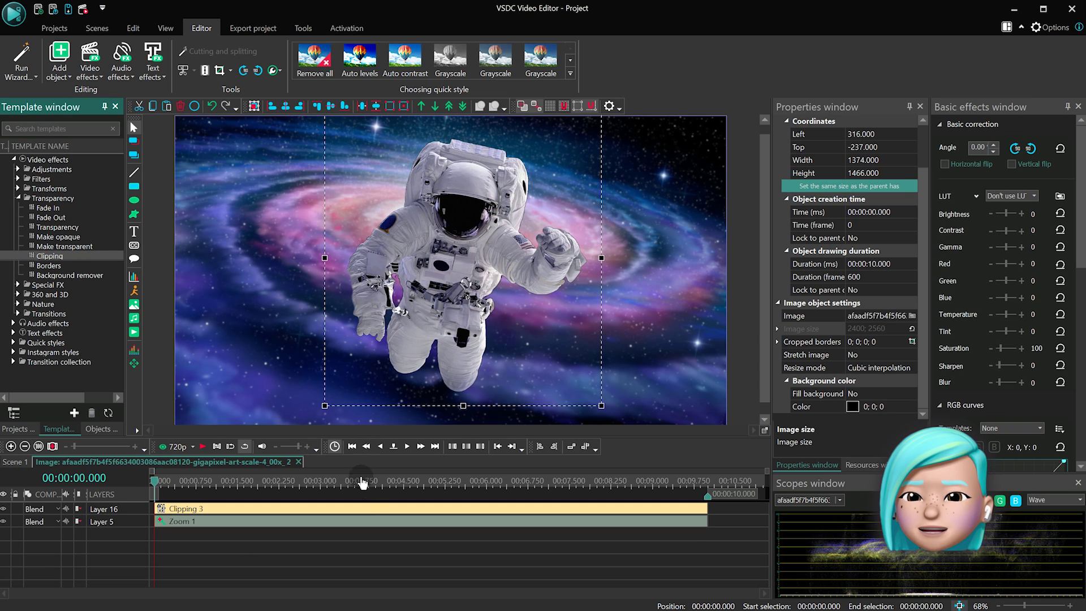
Paste the milky-way image inside Clipping 3, then hide Layer 1 on Scene 1.
{"action": "double_click", "coordinate": [362, 509]}
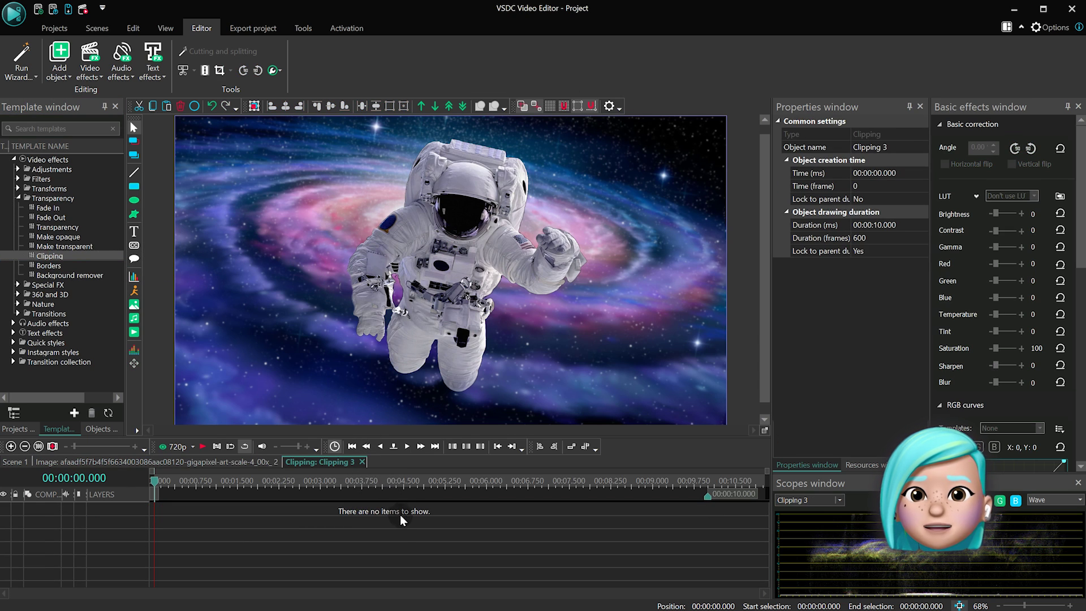
{"action": "right_click", "coordinate": [412, 557]}
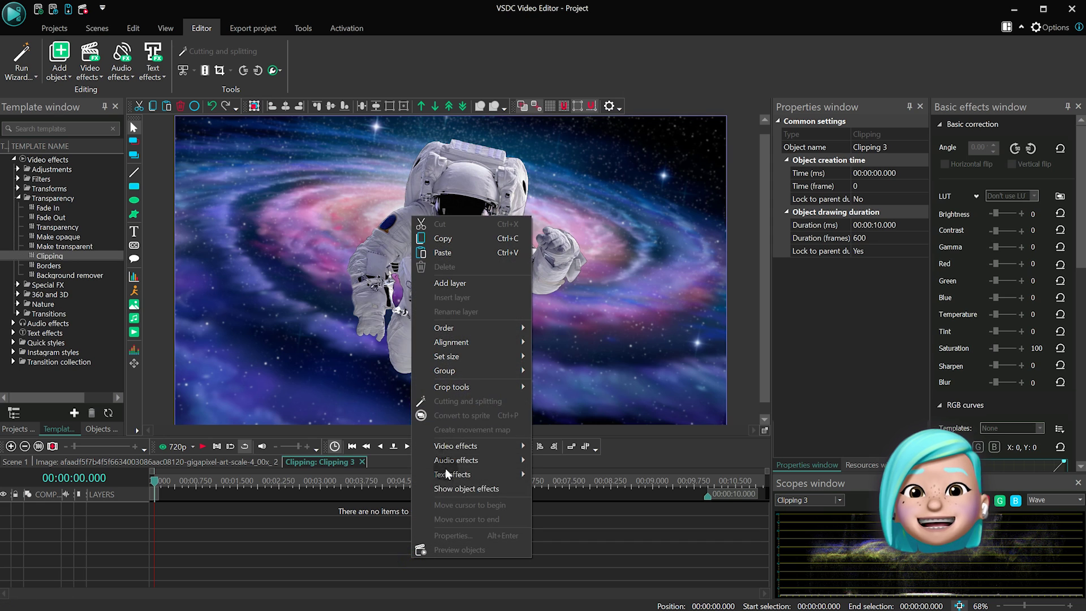
{"action": "left_click", "coordinate": [474, 253]}
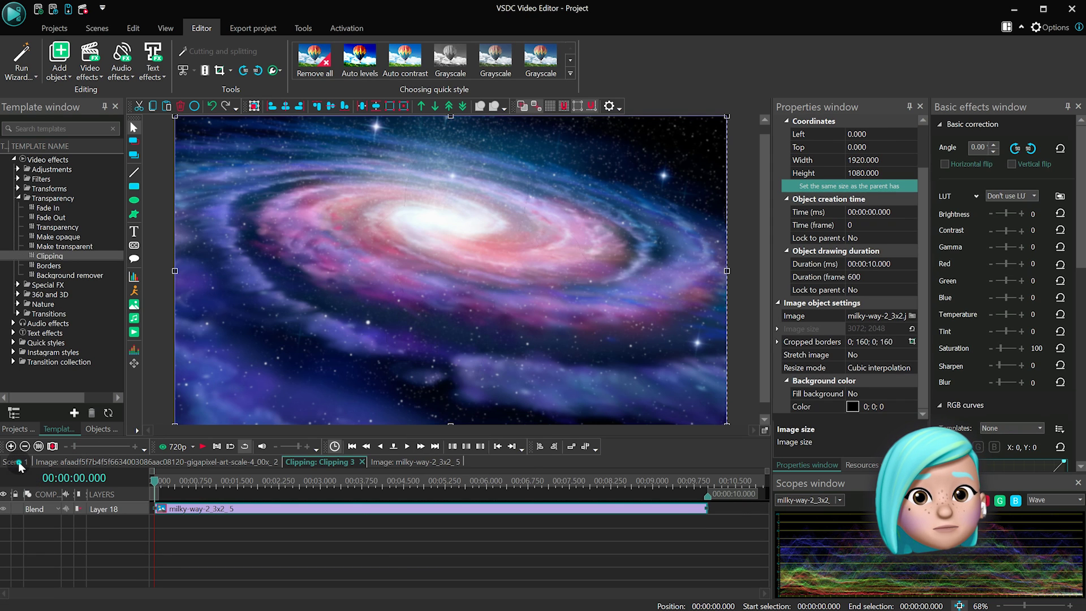
{"action": "left_click", "coordinate": [17, 462]}
{"action": "left_click", "coordinate": [6, 522]}
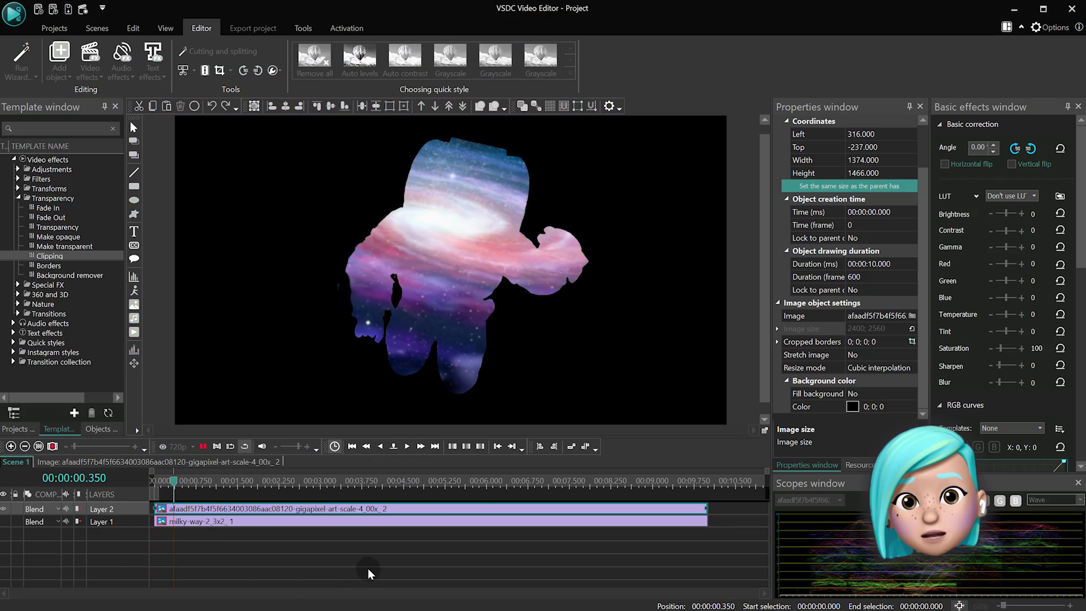
{"action": "left_click", "coordinate": [305, 513]}
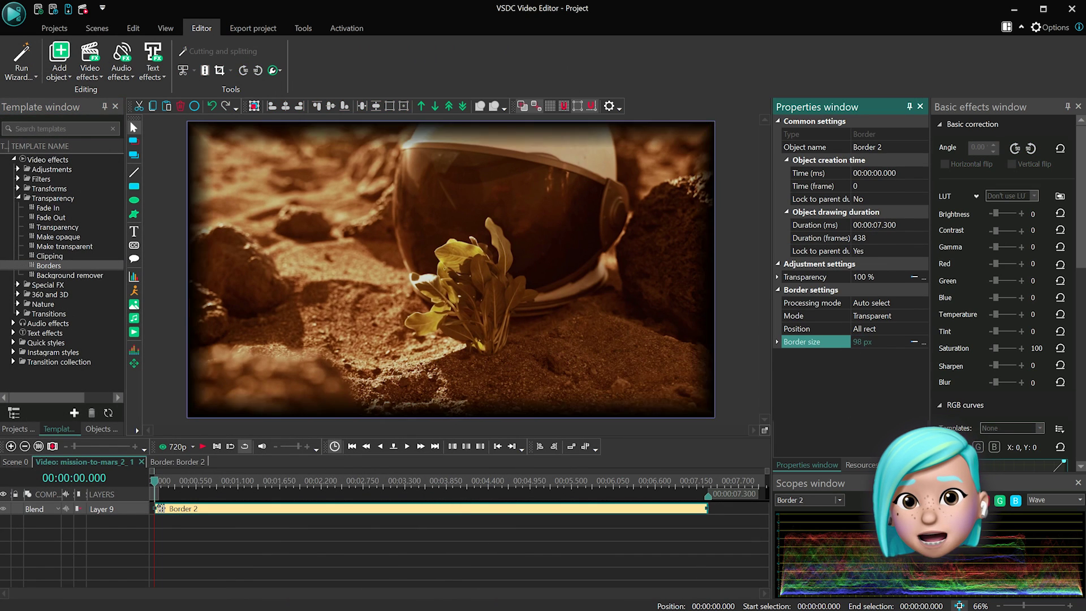
Set the Border to solid black, top and bottom, 200 px, and preview the letterboxed clip.
{"action": "left_click_drag", "start_coordinate": [858, 341], "coordinate": [764, 318]}
{"action": "key", "text": "space"}
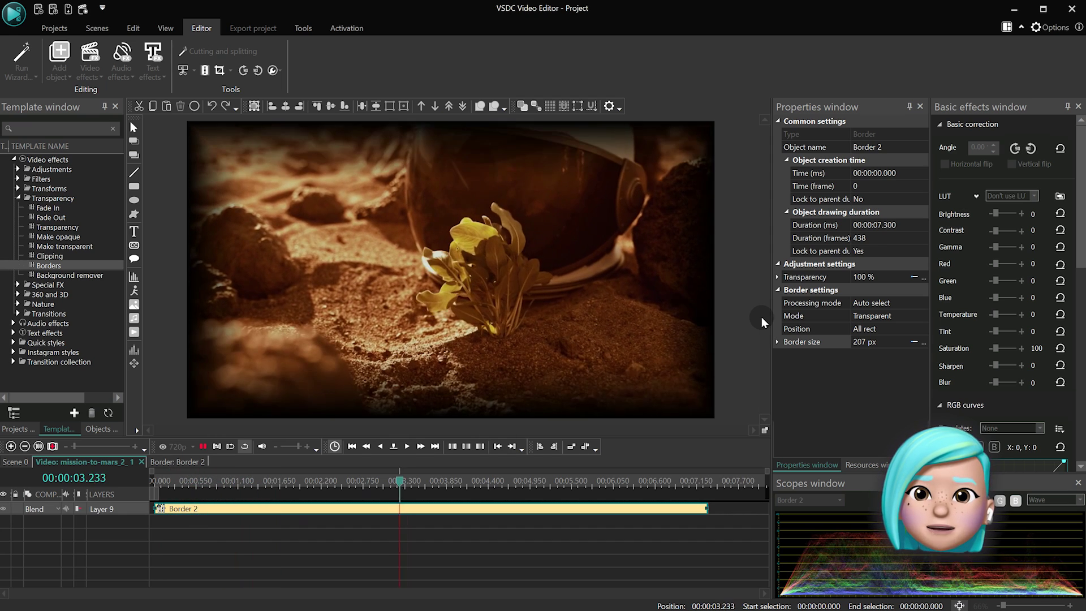
{"action": "left_click", "coordinate": [892, 315]}
{"action": "scroll", "coordinate": [905, 316], "scroll_direction": "down", "scroll_amount": 1}
{"action": "scroll", "coordinate": [905, 316], "scroll_direction": "down", "scroll_amount": 1}
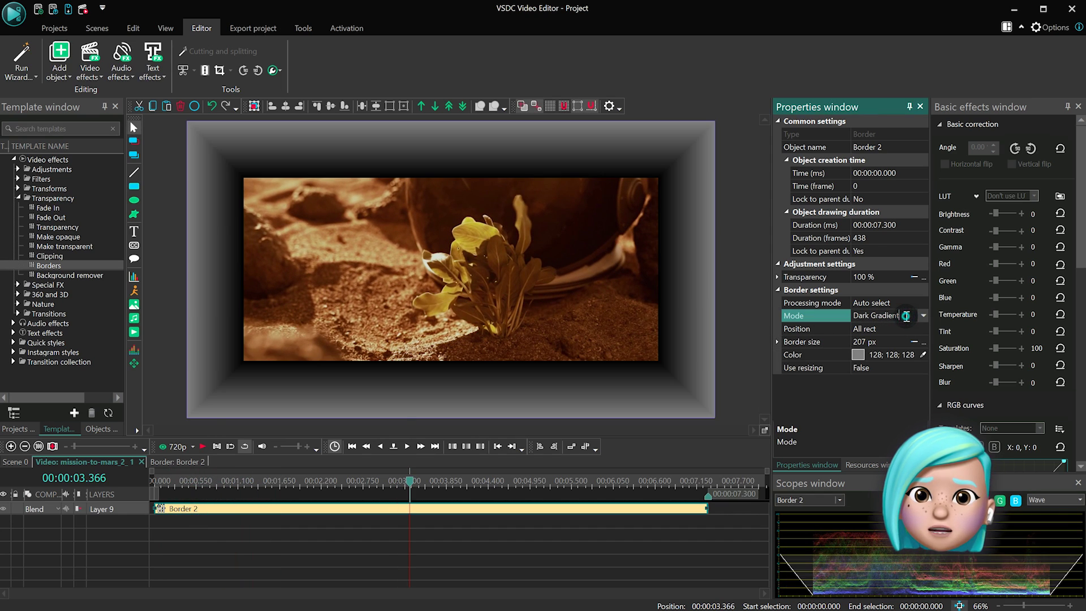
{"action": "scroll", "coordinate": [906, 316], "scroll_direction": "down", "scroll_amount": 1}
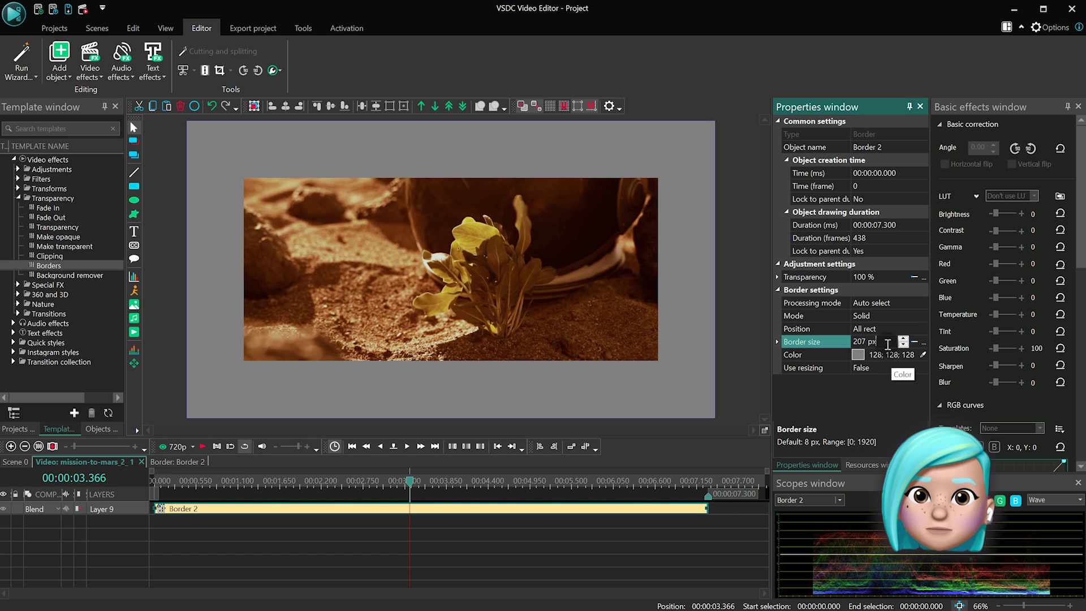
{"action": "type", "text": "50"}
{"action": "left_click", "coordinate": [930, 326]}
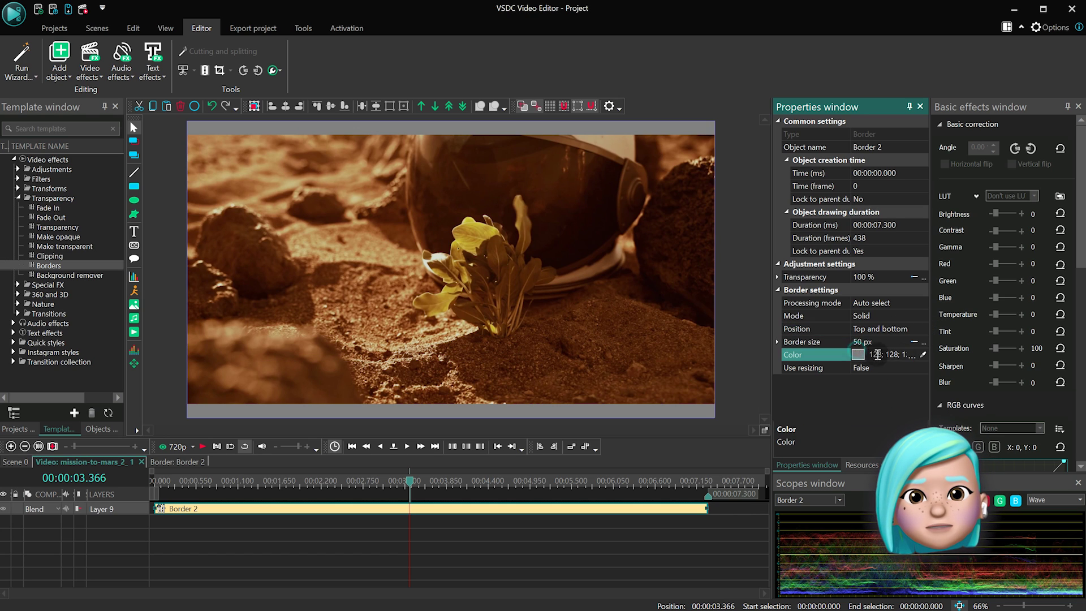
{"action": "left_click", "coordinate": [923, 355]}
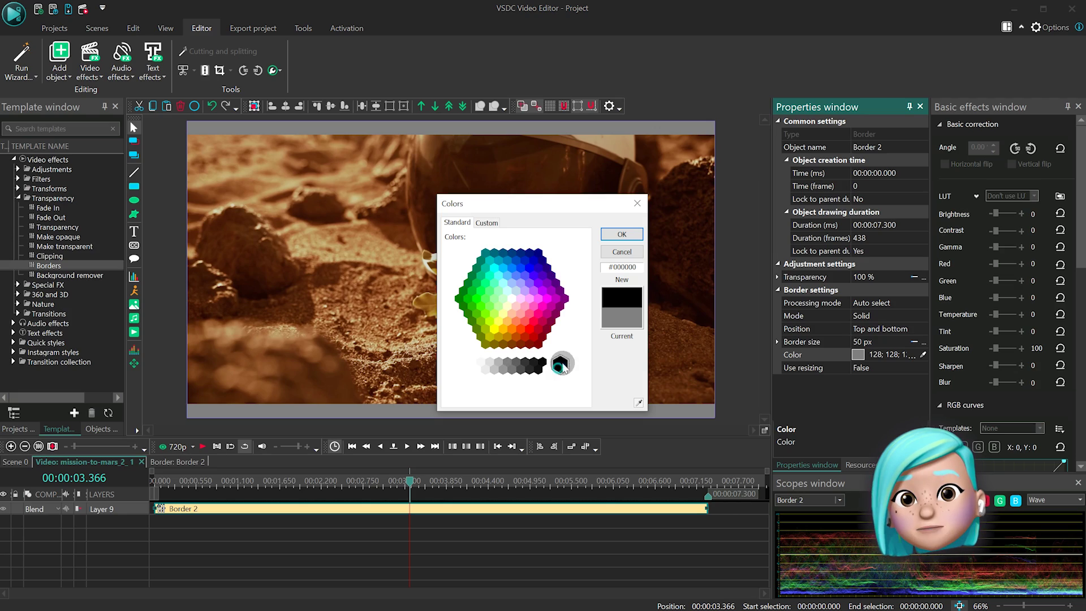
{"action": "left_click", "coordinate": [618, 235]}
{"action": "left_click", "coordinate": [880, 342]}
{"action": "type", "text": "200"}
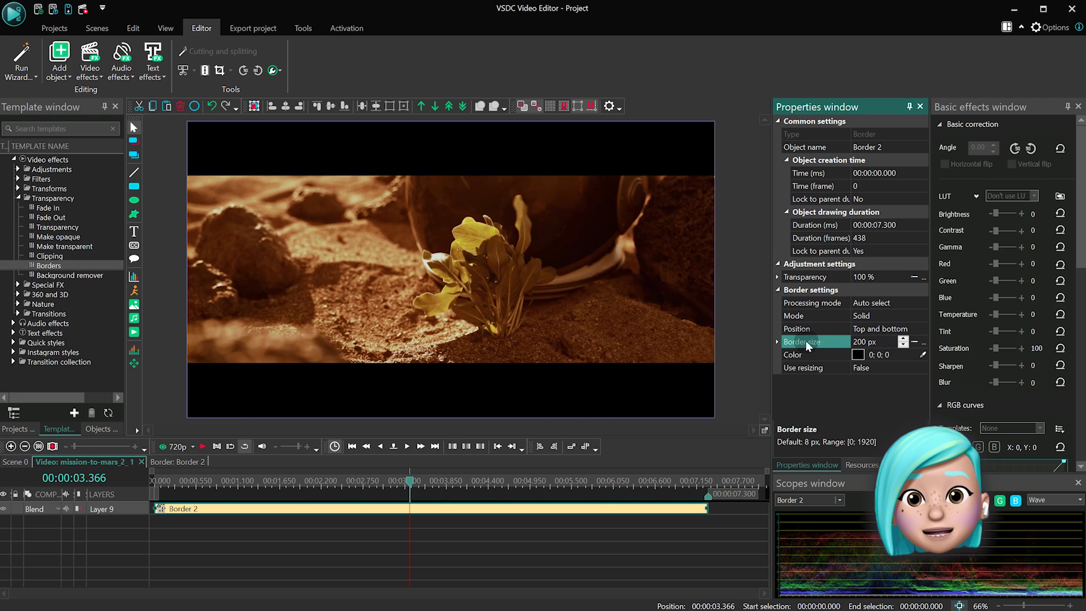
{"action": "left_click", "coordinate": [305, 499]}
{"action": "key", "text": "space"}
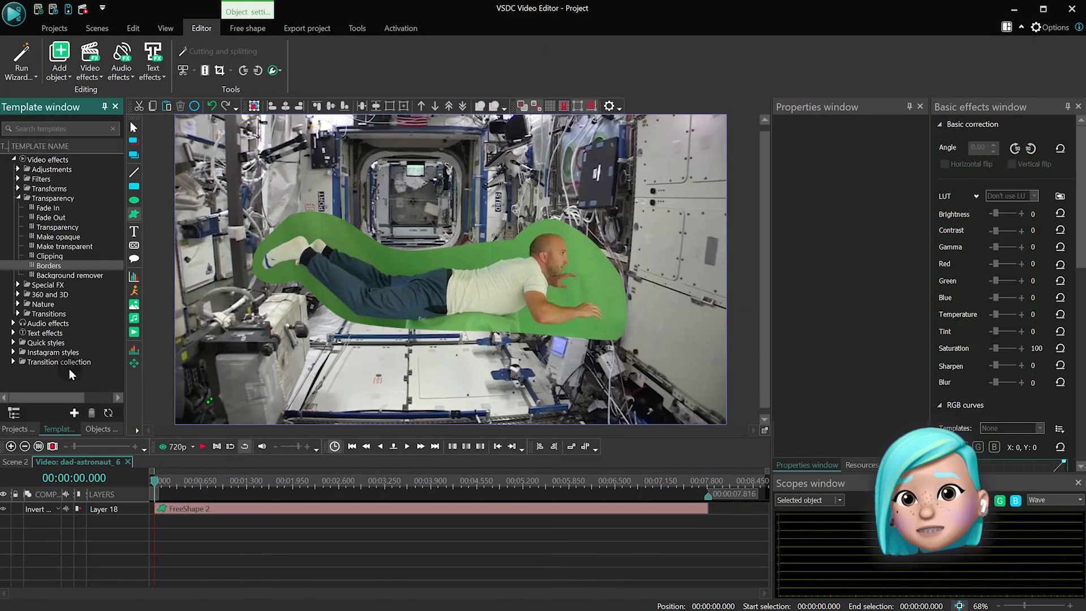
Apply Background remover and a Hue/Saturation/Value effect to the astronaut scene.
{"action": "left_click", "coordinate": [69, 276]}
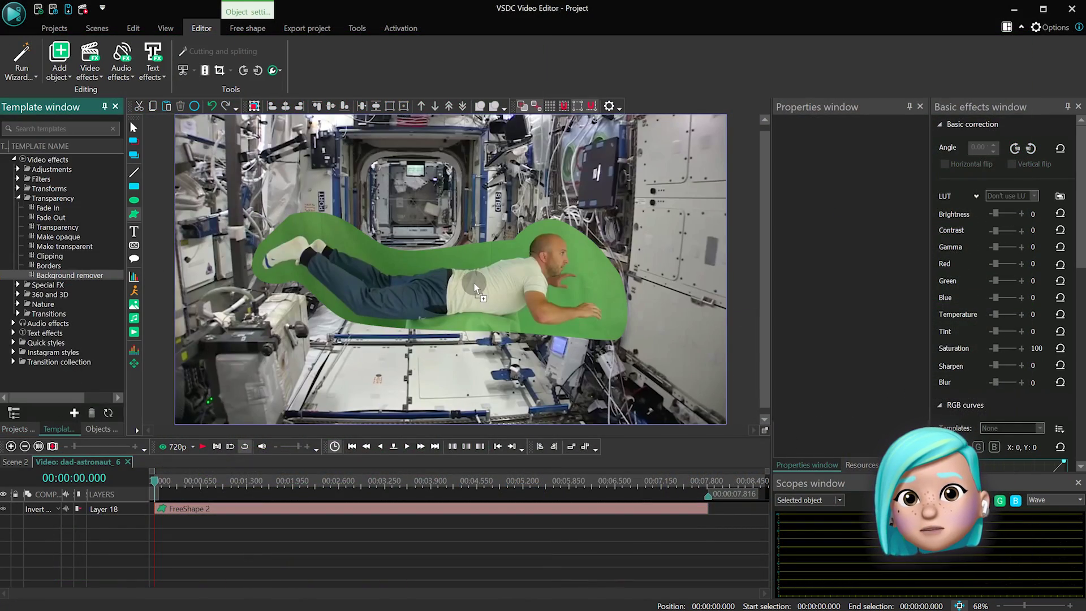
{"action": "left_click_drag", "start_coordinate": [475, 288], "coordinate": [475, 289]}
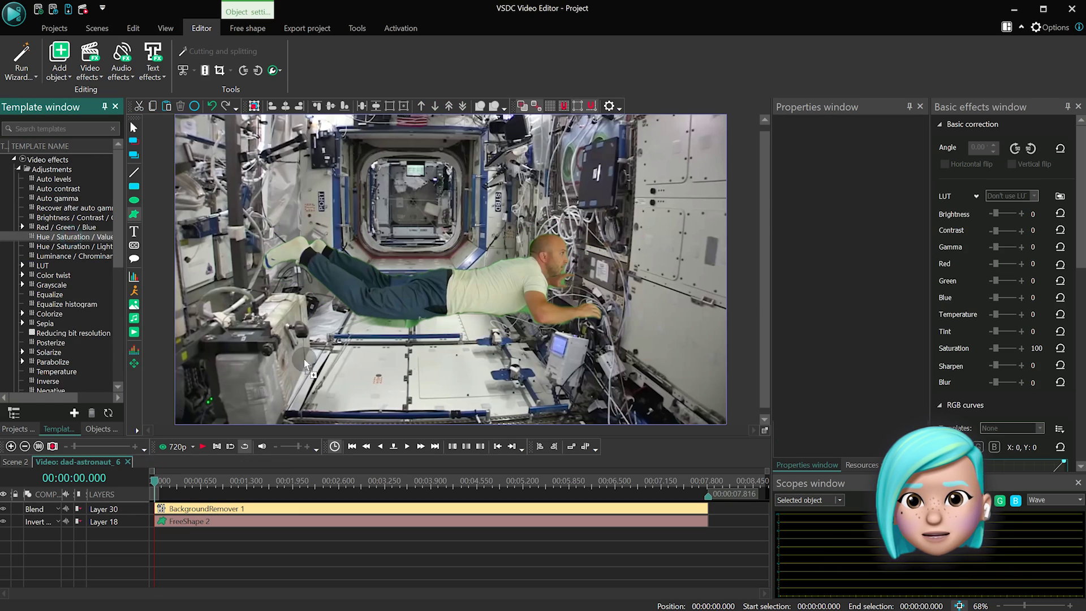
{"action": "left_click_drag", "start_coordinate": [304, 359], "coordinate": [303, 360]}
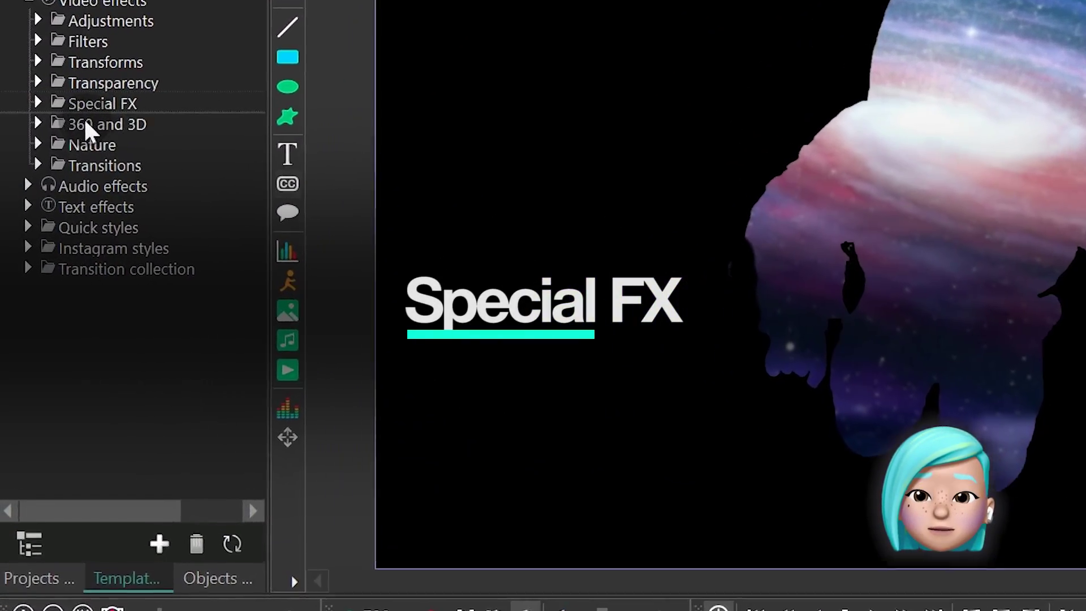
Expand Special FX > TV and preview Aging TV, Broken TV, Glitch and Matrix.
{"action": "left_click", "coordinate": [37, 58]}
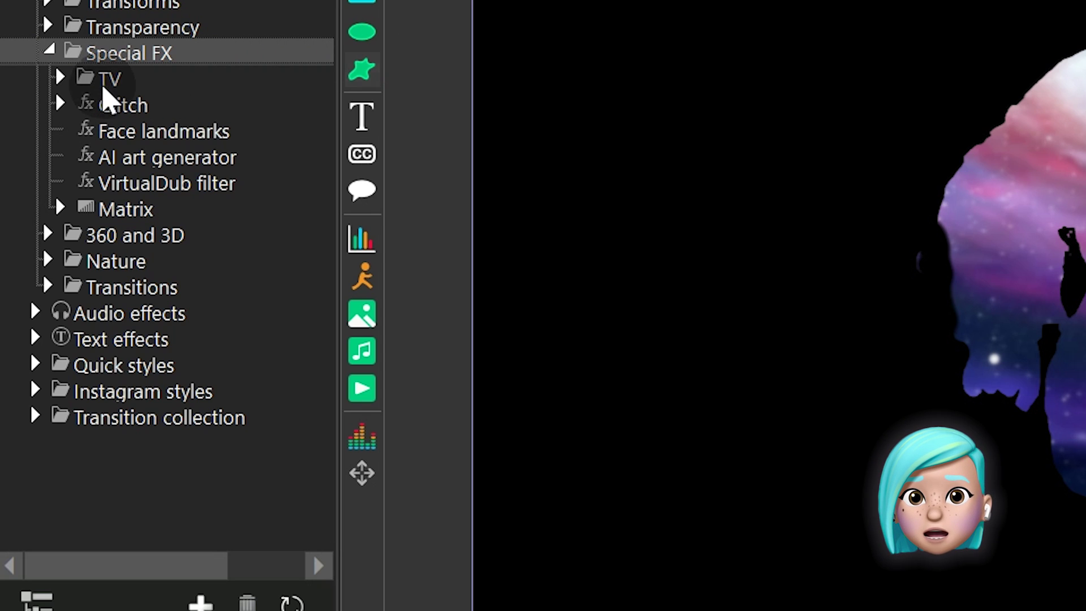
{"action": "left_click", "coordinate": [62, 78]}
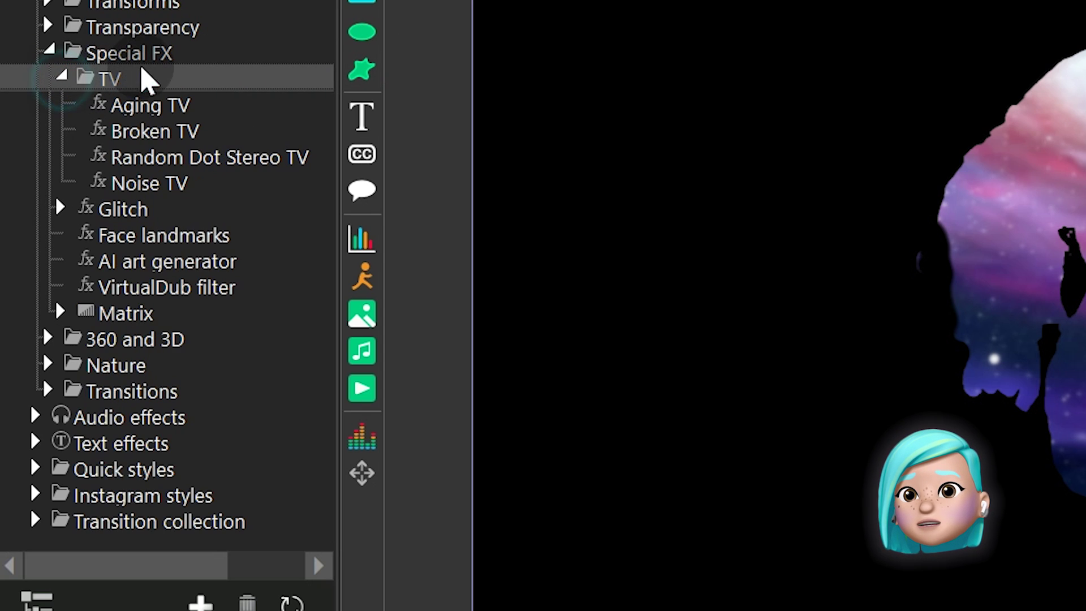
{"action": "left_click", "coordinate": [266, 102]}
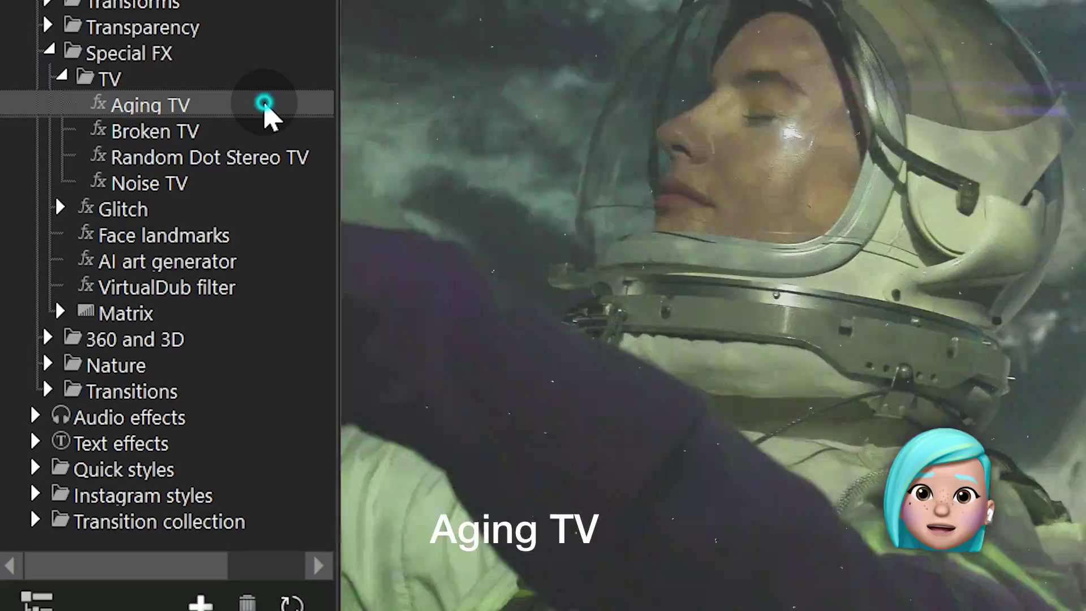
{"action": "left_click", "coordinate": [267, 132]}
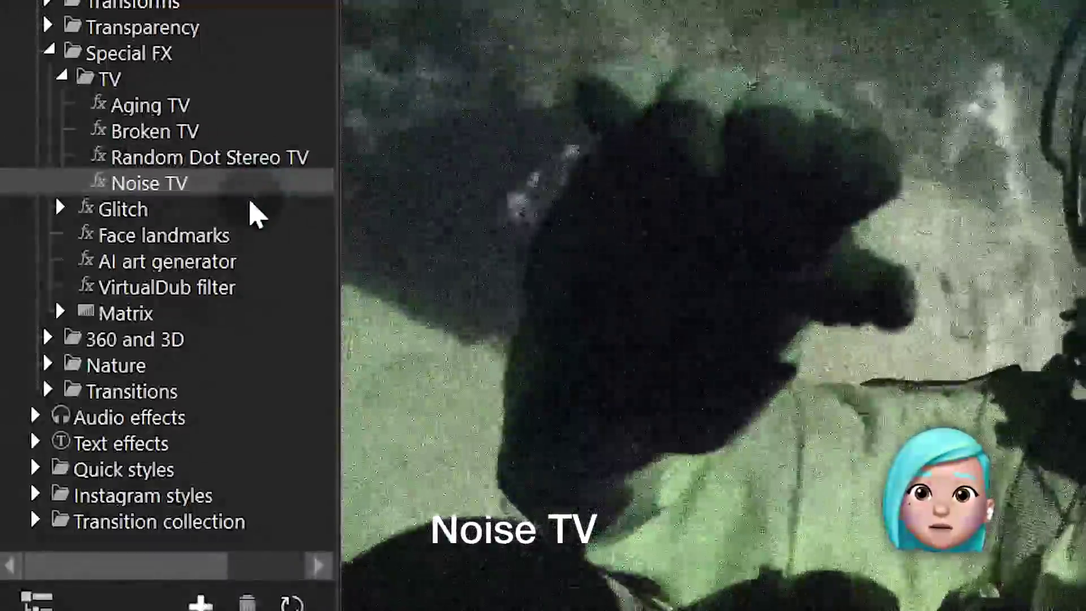
{"action": "left_click", "coordinate": [254, 210]}
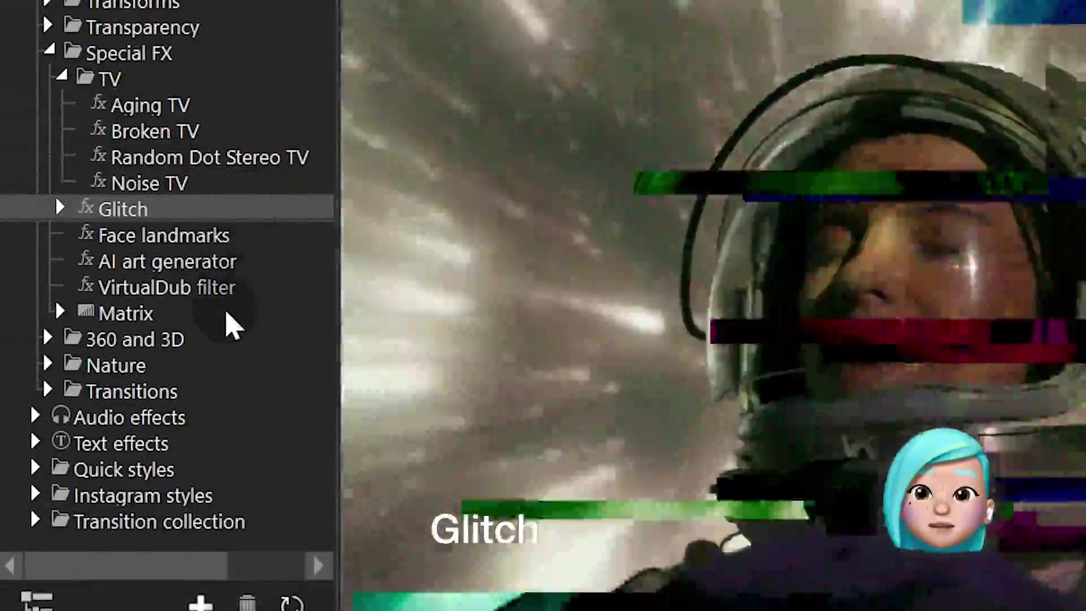
{"action": "left_click", "coordinate": [142, 312]}
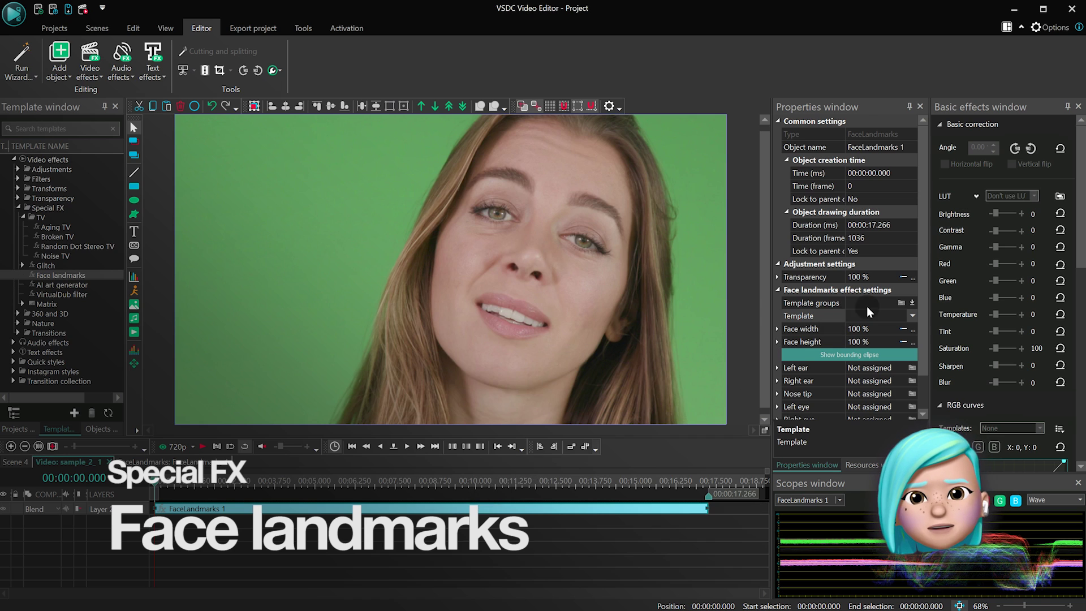
Choose the Christmas face-landmarks template group and switch the template to Santa.
{"action": "left_click", "coordinate": [881, 303]}
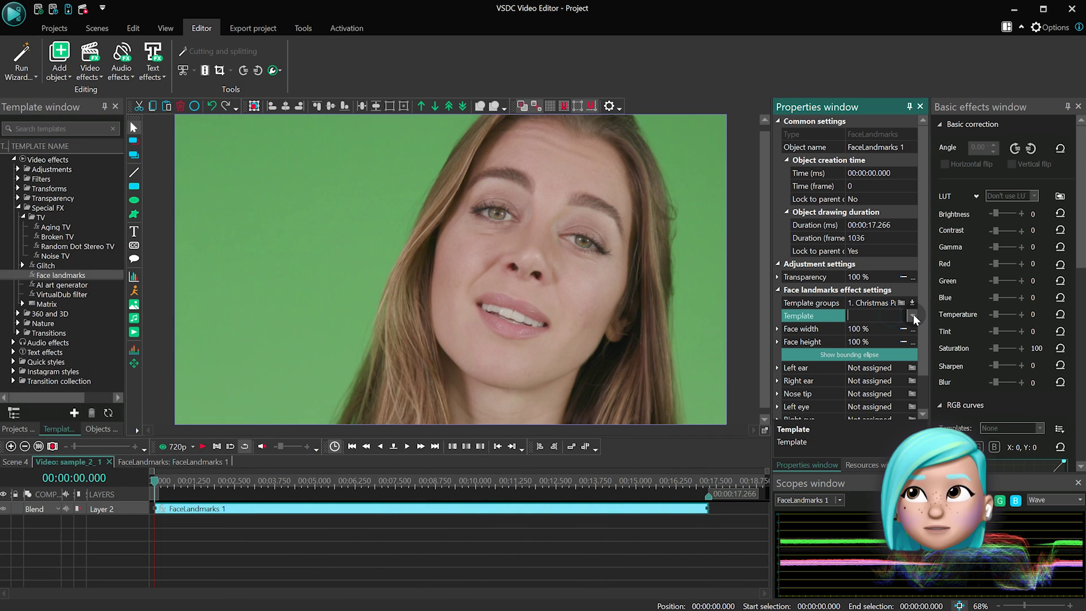
{"action": "left_click", "coordinate": [888, 331]}
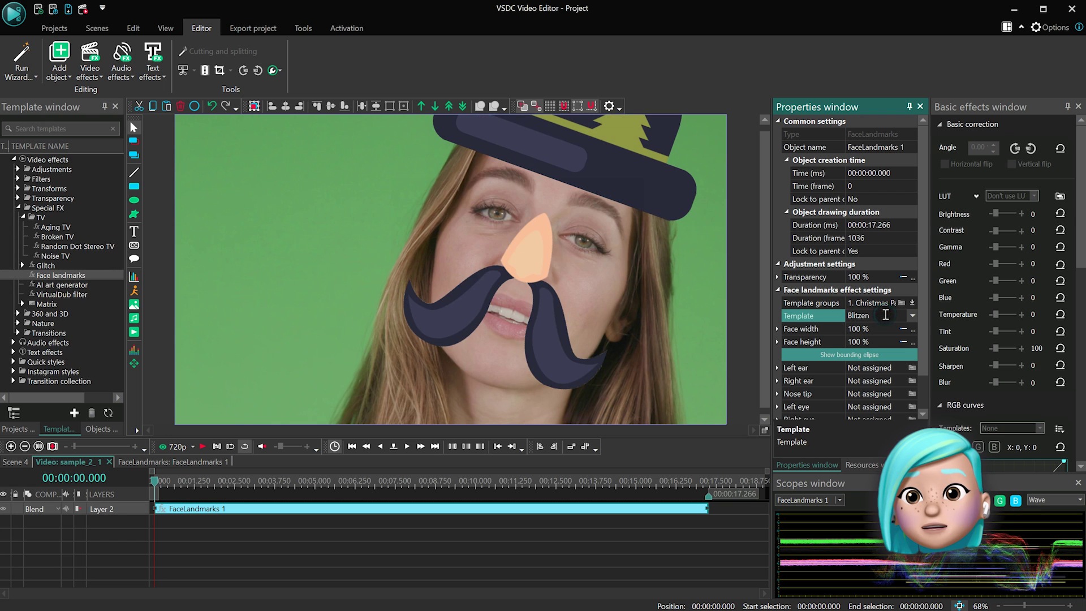
{"action": "key", "text": "Down"}
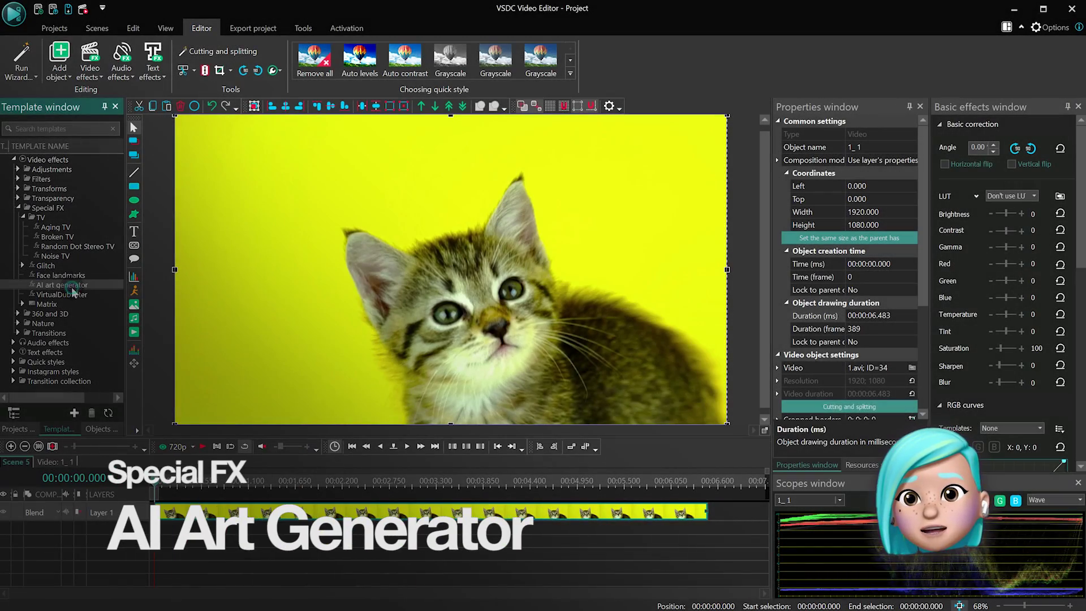
Add the AI art generator effect to the kitten clip and open its settings.
{"action": "left_click_drag", "start_coordinate": [245, 293], "coordinate": [508, 342]}
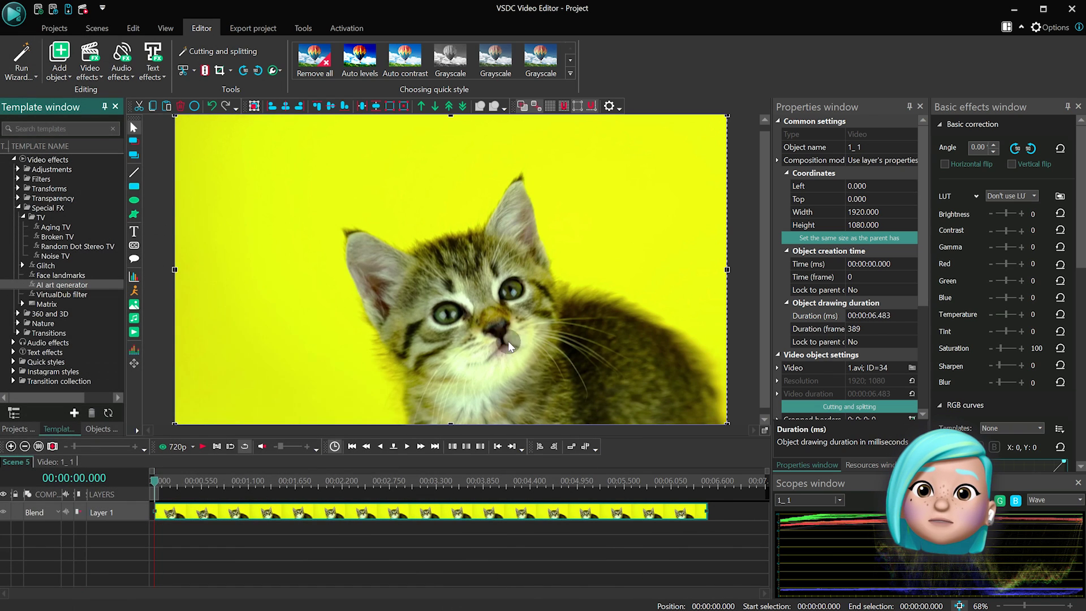
{"action": "left_click", "coordinate": [492, 515]}
{"action": "left_click", "coordinate": [491, 512]}
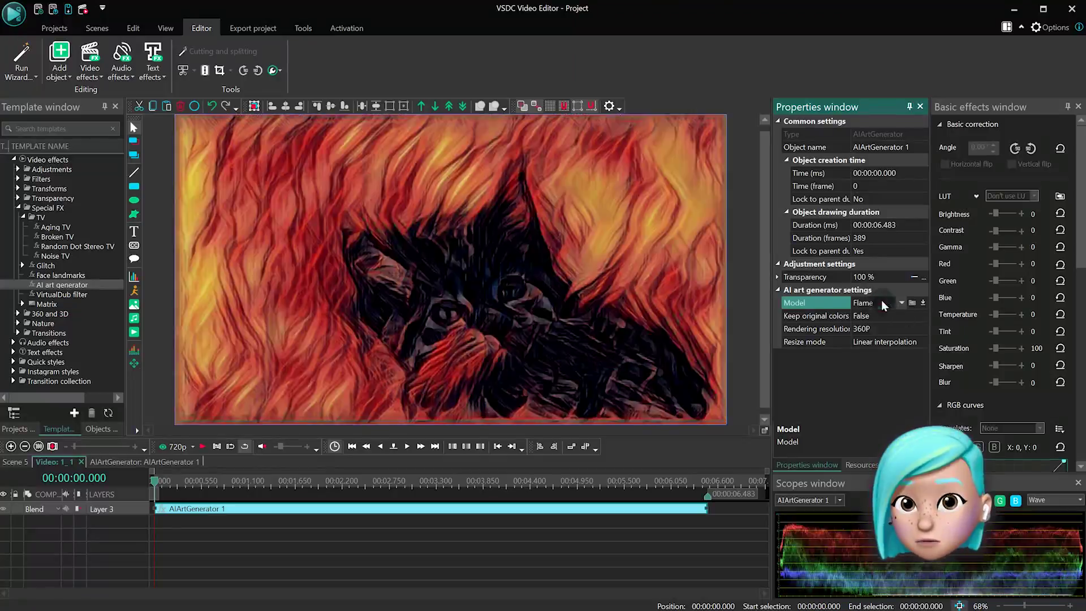
{"action": "scroll", "coordinate": [882, 303], "scroll_direction": "down", "scroll_amount": 1}
{"action": "scroll", "coordinate": [882, 302], "scroll_direction": "down", "scroll_amount": 1}
{"action": "scroll", "coordinate": [881, 302], "scroll_direction": "down", "scroll_amount": 1}
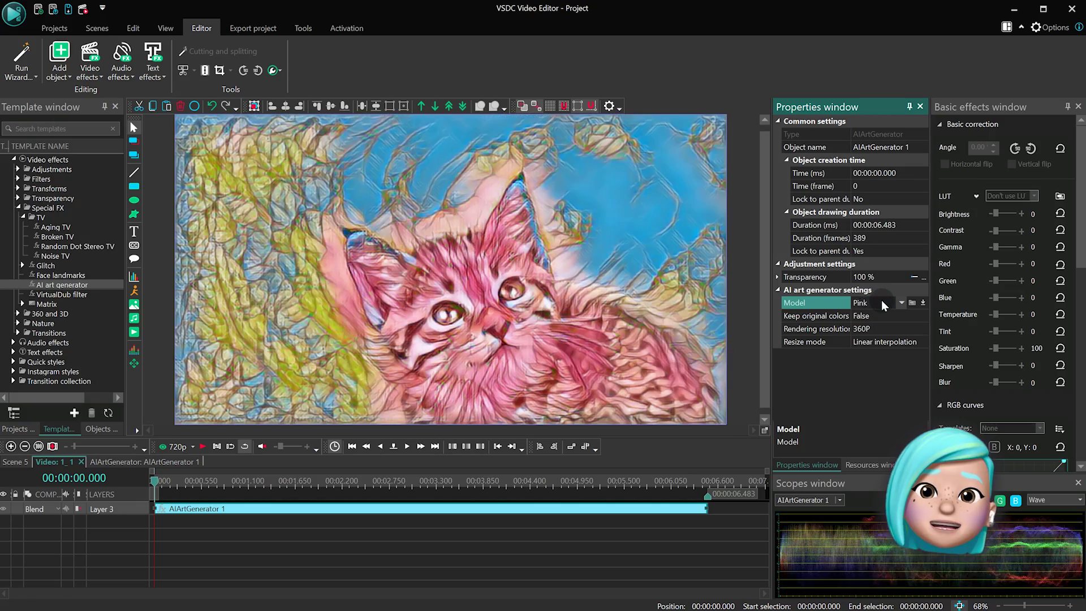
{"action": "scroll", "coordinate": [882, 302], "scroll_direction": "down", "scroll_amount": 1}
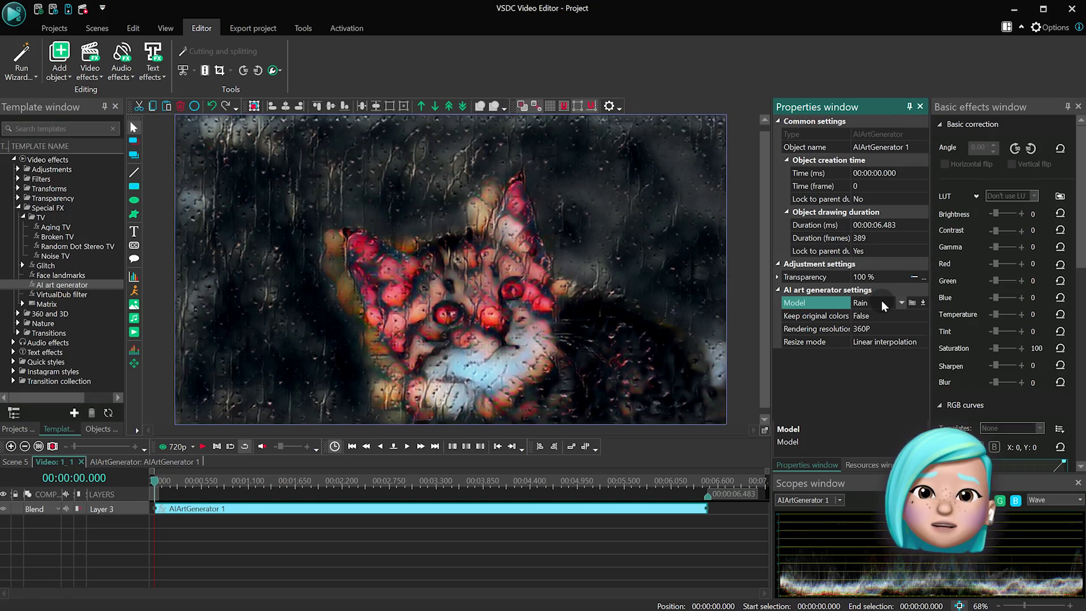
{"action": "scroll", "coordinate": [881, 302], "scroll_direction": "down", "scroll_amount": 1}
{"action": "scroll", "coordinate": [882, 302], "scroll_direction": "down", "scroll_amount": 1}
{"action": "scroll", "coordinate": [882, 302], "scroll_direction": "down", "scroll_amount": 1}
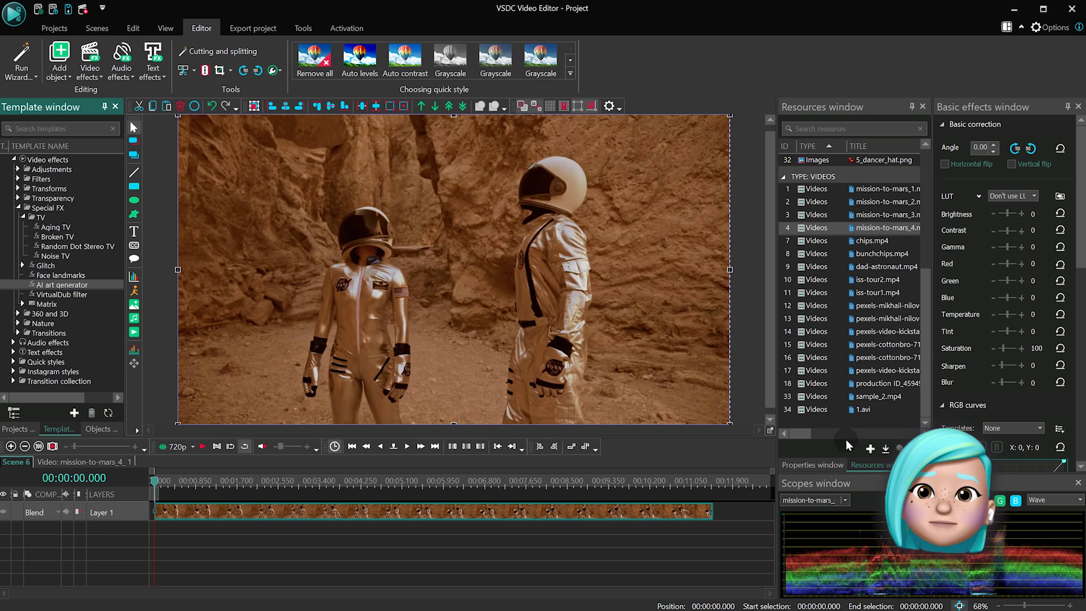
Drop the VirtualDub filter from Special FX onto the mars astronauts clip.
{"action": "left_click", "coordinate": [813, 464]}
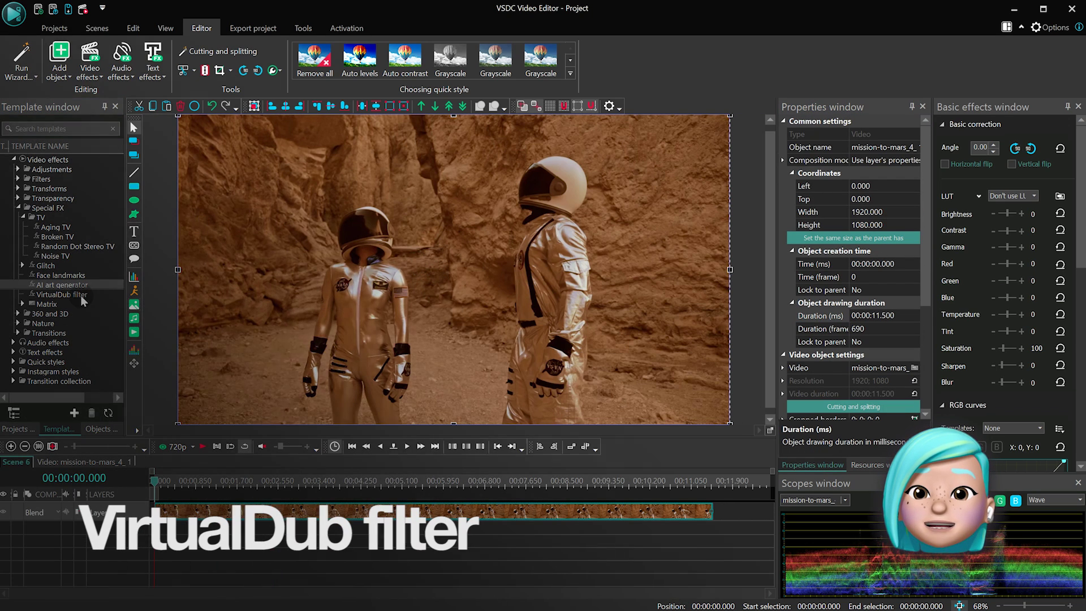
{"action": "left_click", "coordinate": [60, 295]}
{"action": "left_click_drag", "start_coordinate": [52, 295], "coordinate": [455, 279]}
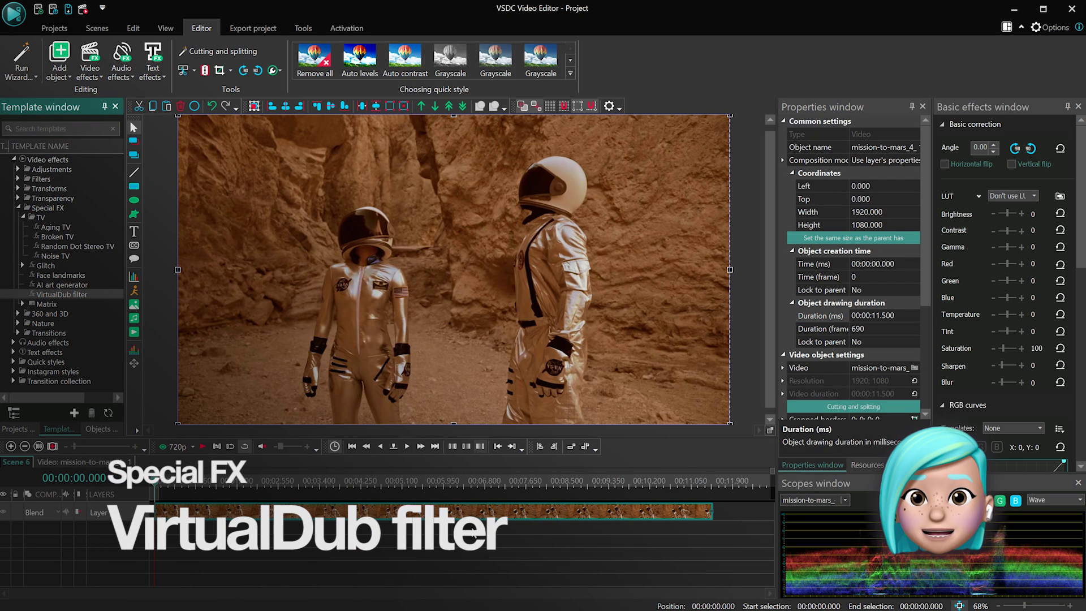
{"action": "left_click_drag", "start_coordinate": [465, 526], "coordinate": [458, 509]}
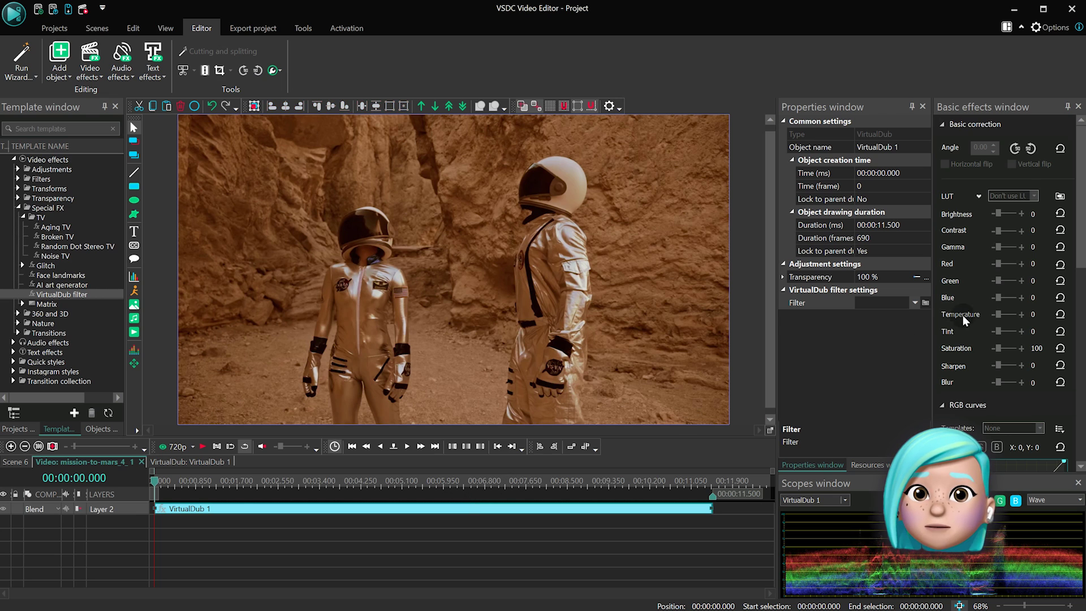
Choose the MSU Cartoonizer filter and configure it for pencil drawing mode.
{"action": "left_click", "coordinate": [914, 304]}
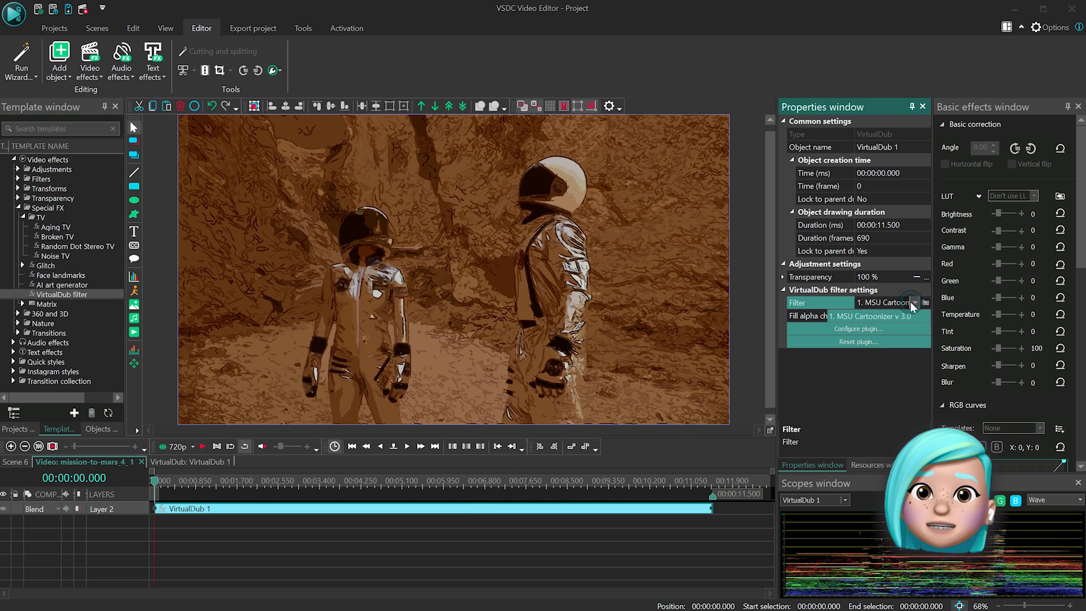
{"action": "left_click", "coordinate": [892, 331]}
{"action": "mouse_move", "coordinate": [528, 56]}
{"action": "left_mouse_down"}
{"action": "mouse_move", "coordinate": [715, 144]}
{"action": "mouse_move", "coordinate": [781, 242]}
{"action": "left_mouse_up"}
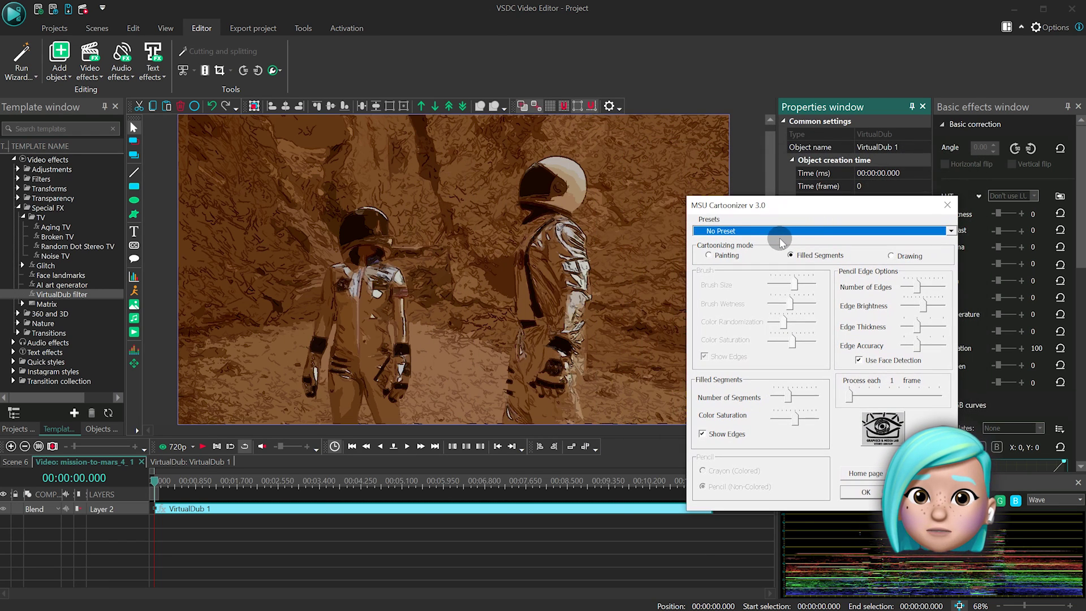
{"action": "left_click", "coordinate": [907, 257]}
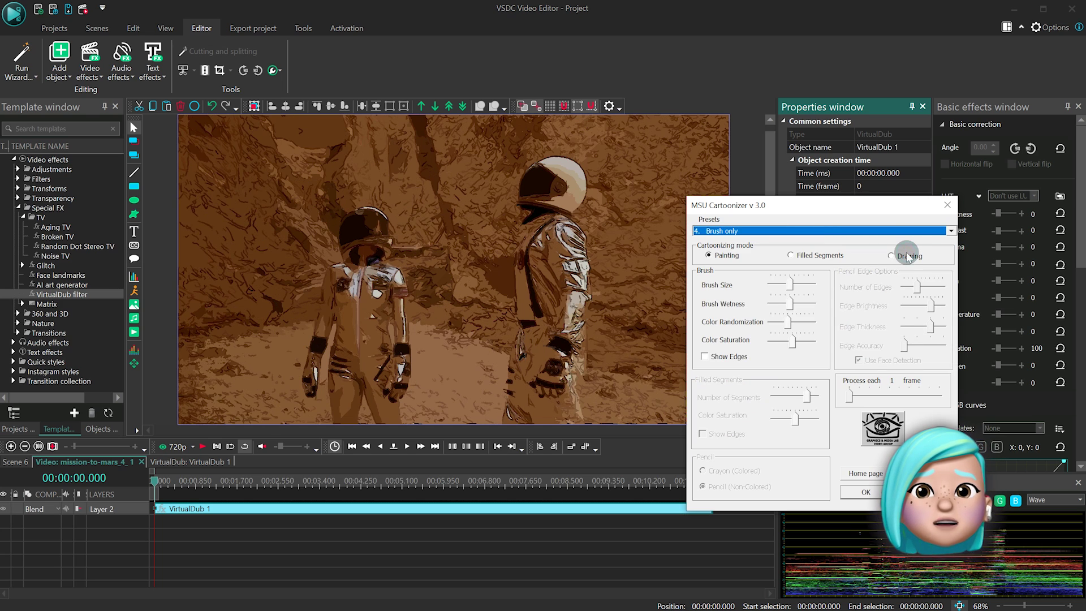
{"action": "left_click", "coordinate": [852, 499]}
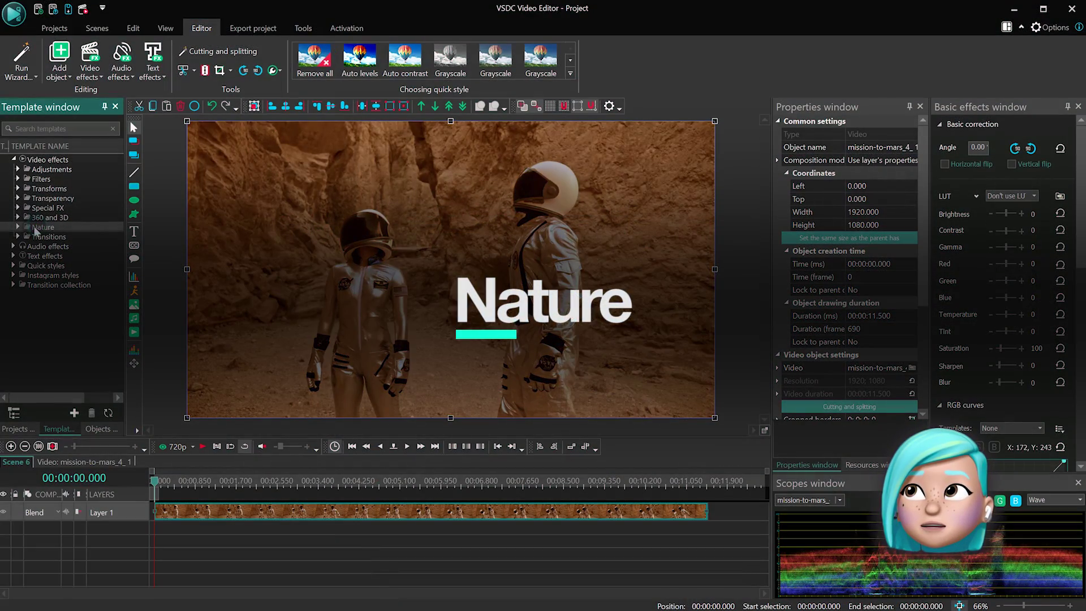
Expand Nature effects and preview Lens flare, Bokeh glare, Raindrops and Godrays.
{"action": "left_click", "coordinate": [19, 228]}
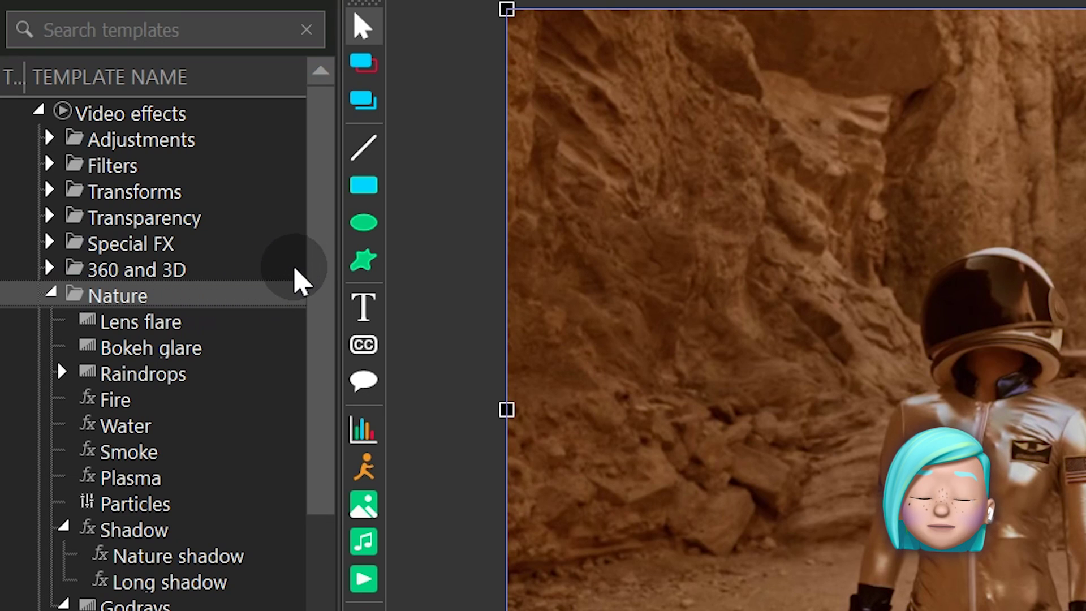
{"action": "left_click_drag", "start_coordinate": [315, 278], "coordinate": [317, 381]}
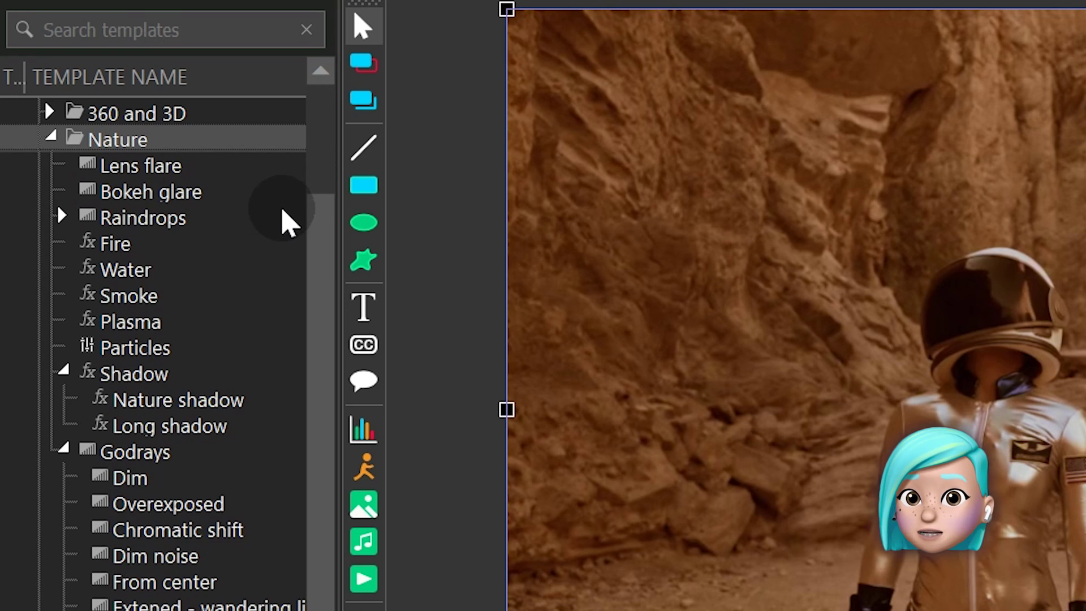
{"action": "left_click", "coordinate": [214, 165]}
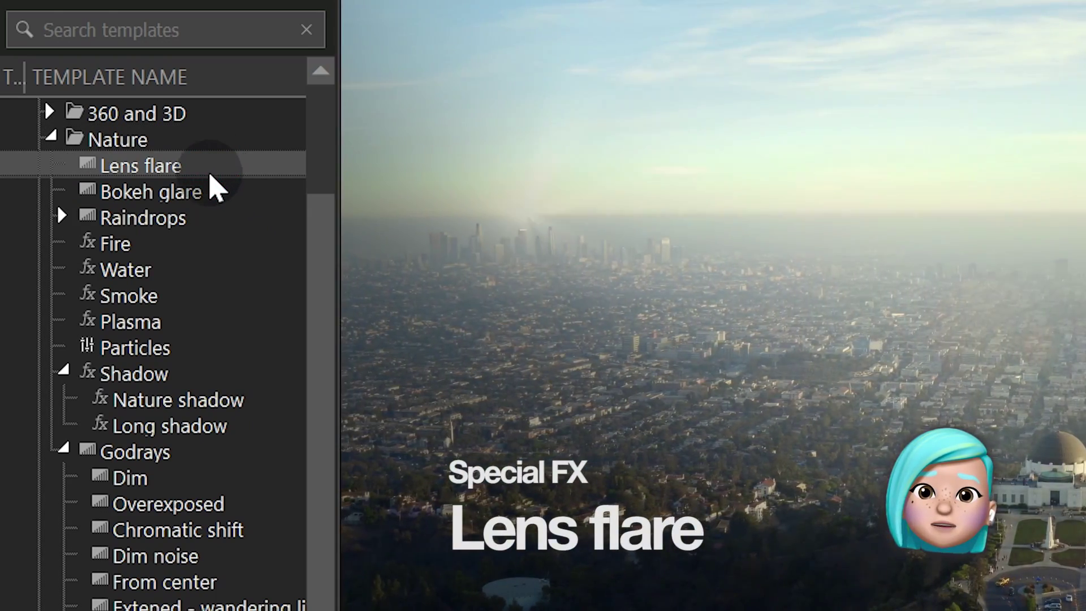
{"action": "left_click", "coordinate": [210, 196]}
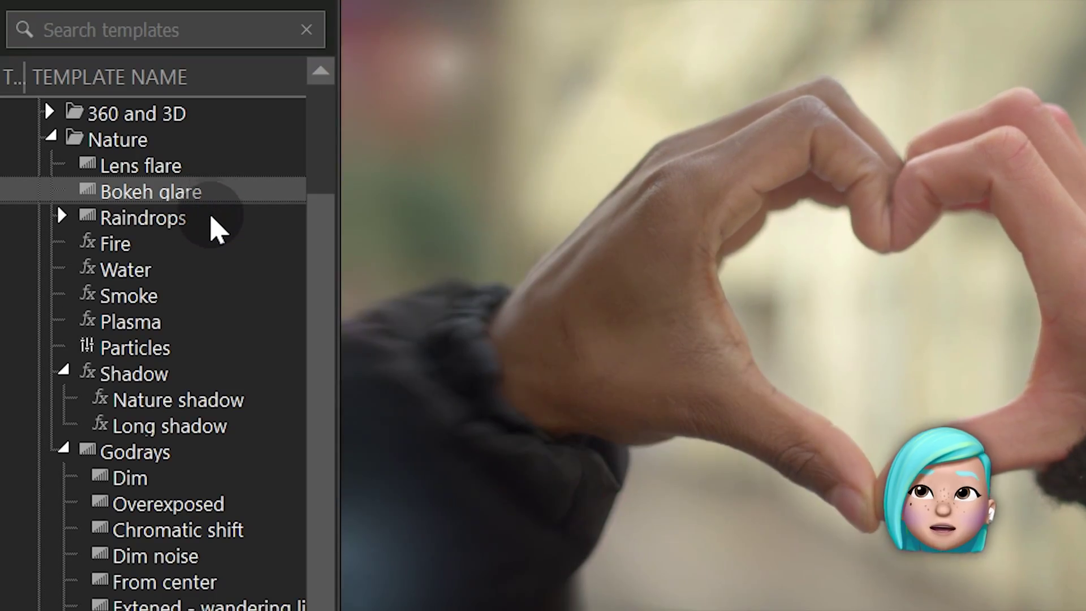
{"action": "left_click", "coordinate": [212, 220]}
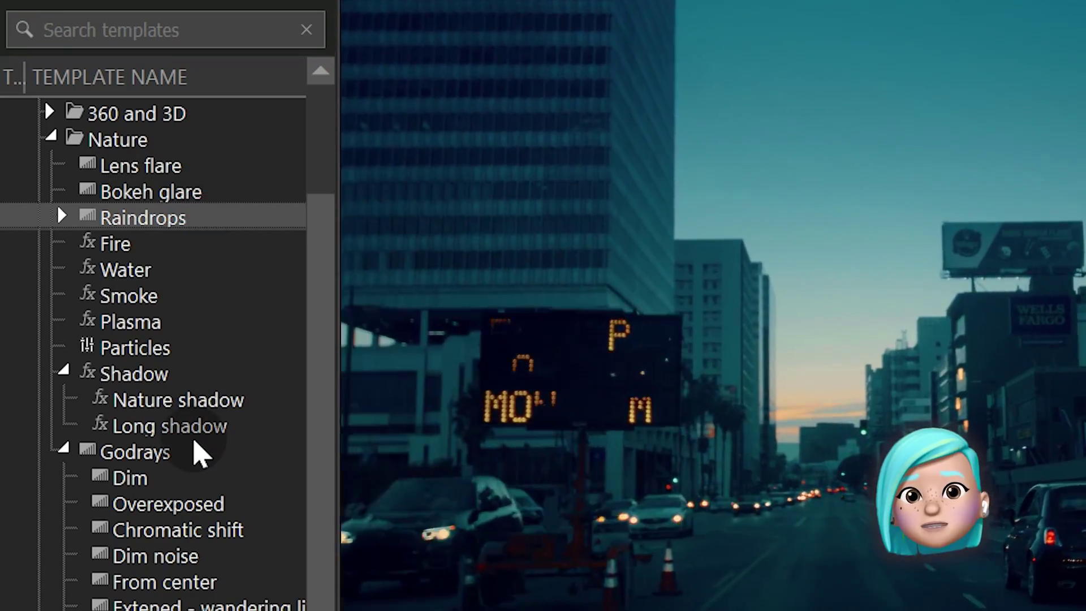
{"action": "left_click", "coordinate": [193, 447]}
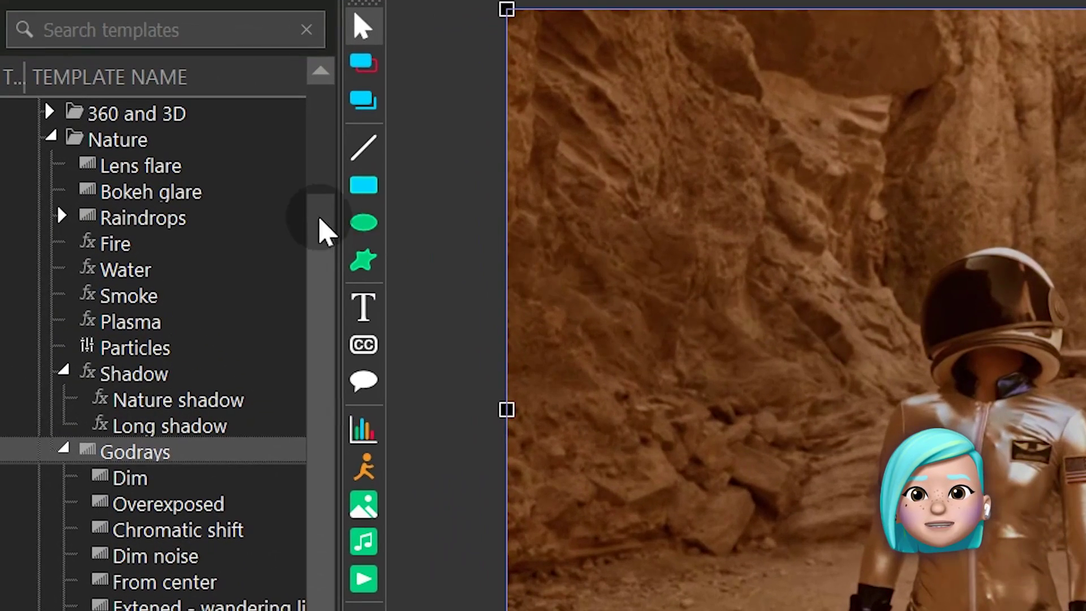
Try the Fire, Water, Smoke, Plasma and Particles effects, showing Fire on the clip.
{"action": "left_click", "coordinate": [152, 229]}
{"action": "left_click", "coordinate": [150, 249]}
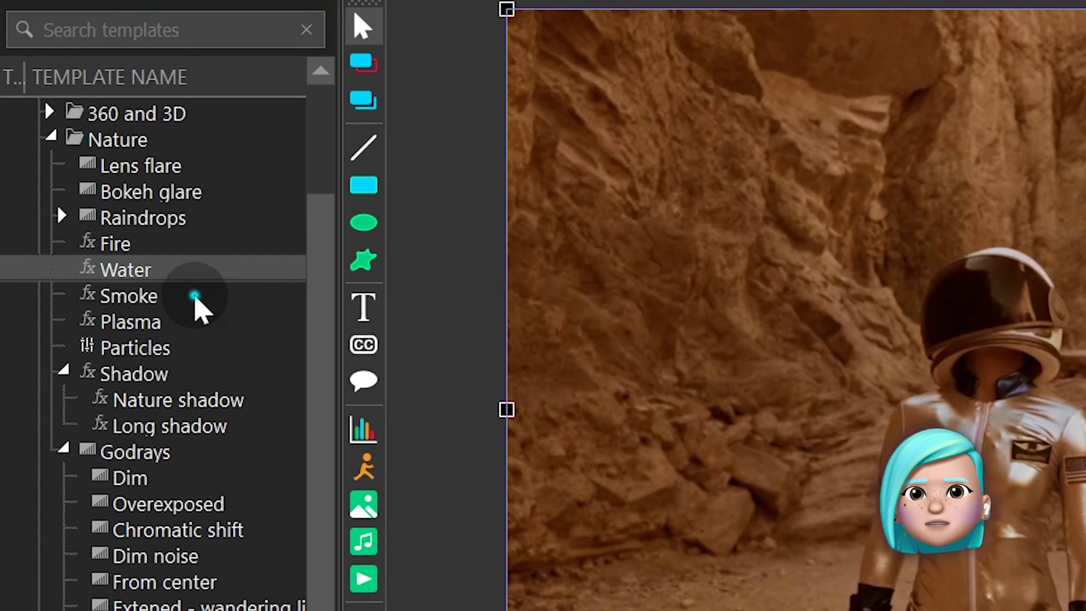
{"action": "left_click", "coordinate": [196, 295]}
{"action": "left_click", "coordinate": [193, 321]}
{"action": "left_click", "coordinate": [209, 348]}
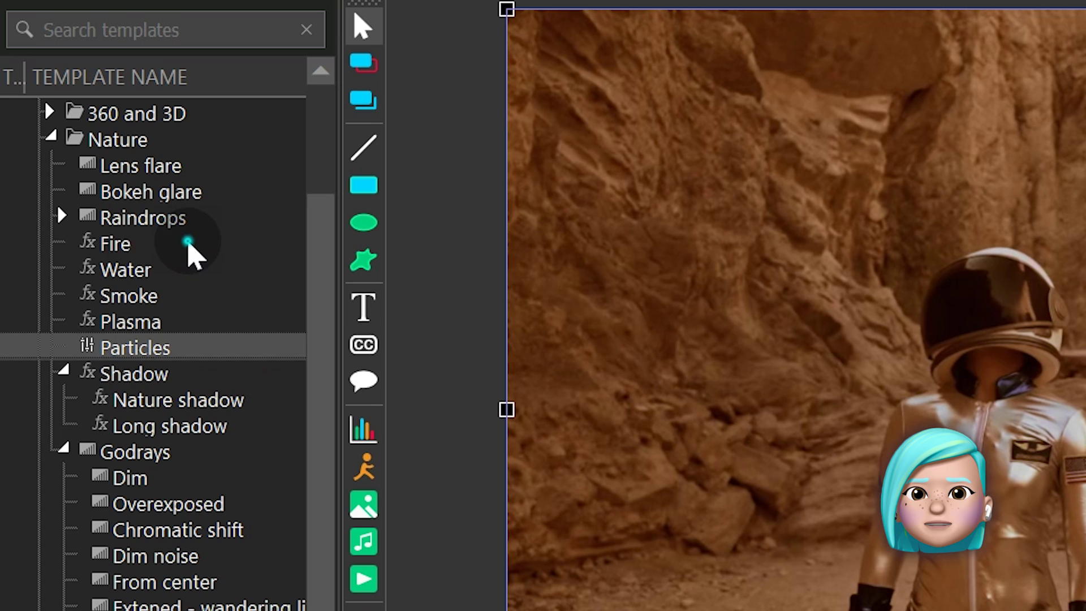
{"action": "left_click", "coordinate": [195, 245]}
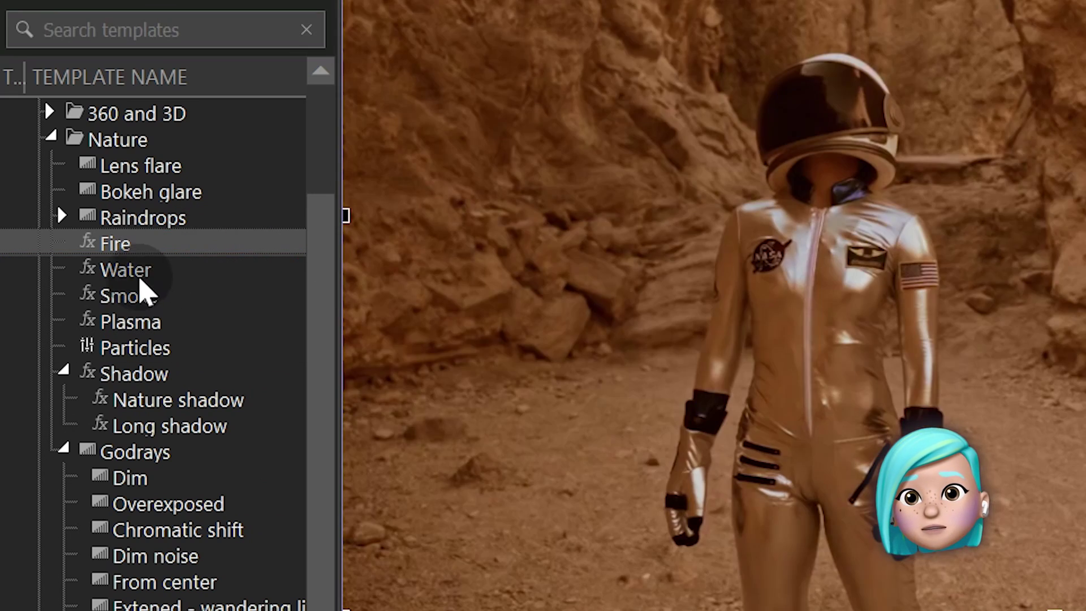
Apply the Water and Smoke effects to the astronaut clip, then pick Plasma.
{"action": "left_click", "coordinate": [136, 271]}
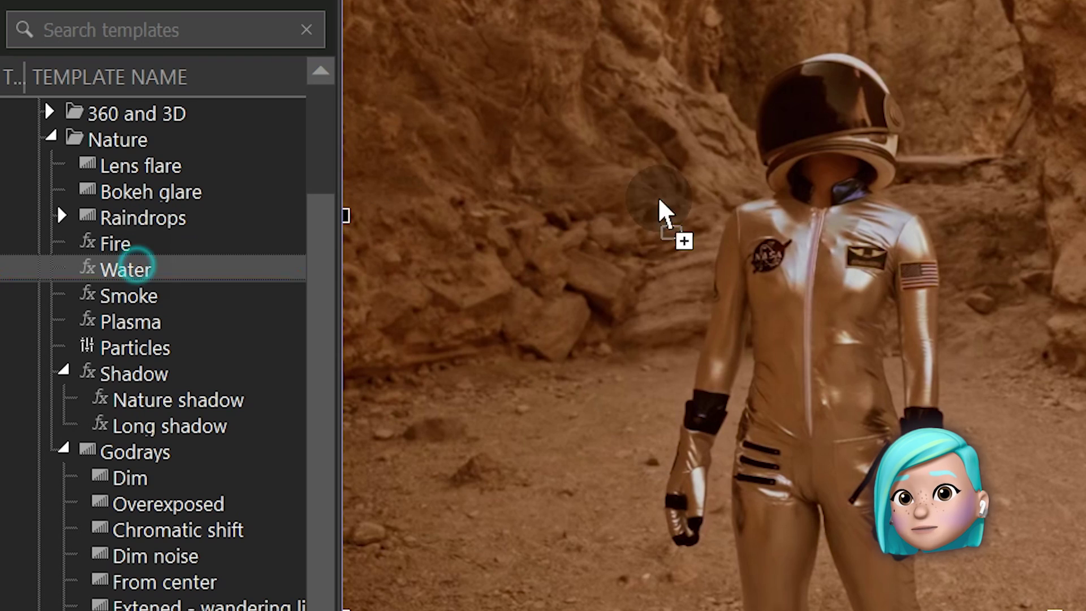
{"action": "left_click_drag", "start_coordinate": [145, 273], "coordinate": [832, 234]}
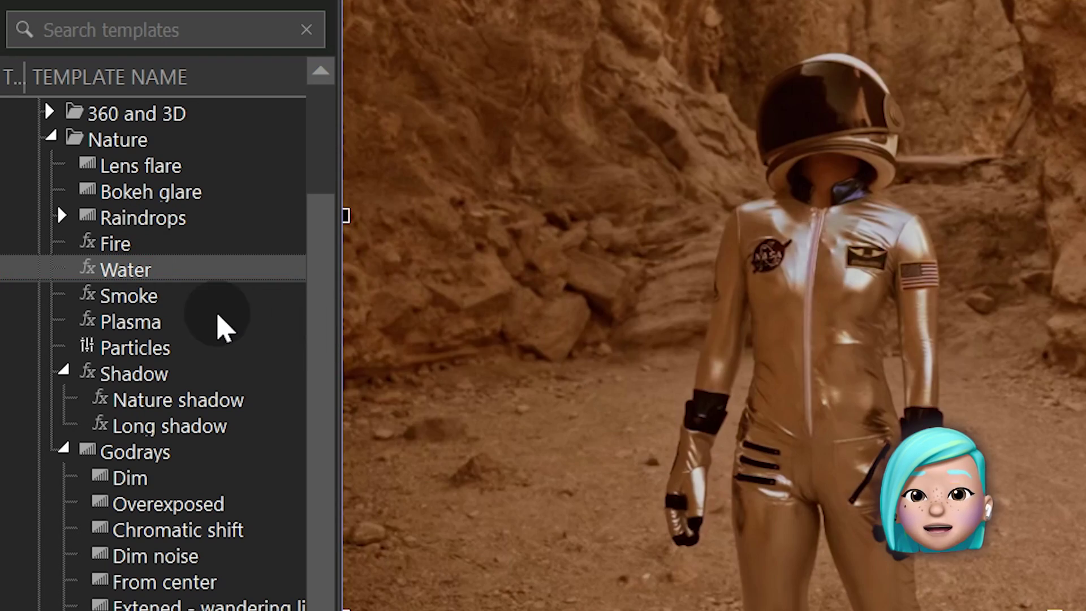
{"action": "left_click_drag", "start_coordinate": [140, 296], "coordinate": [1031, 164]}
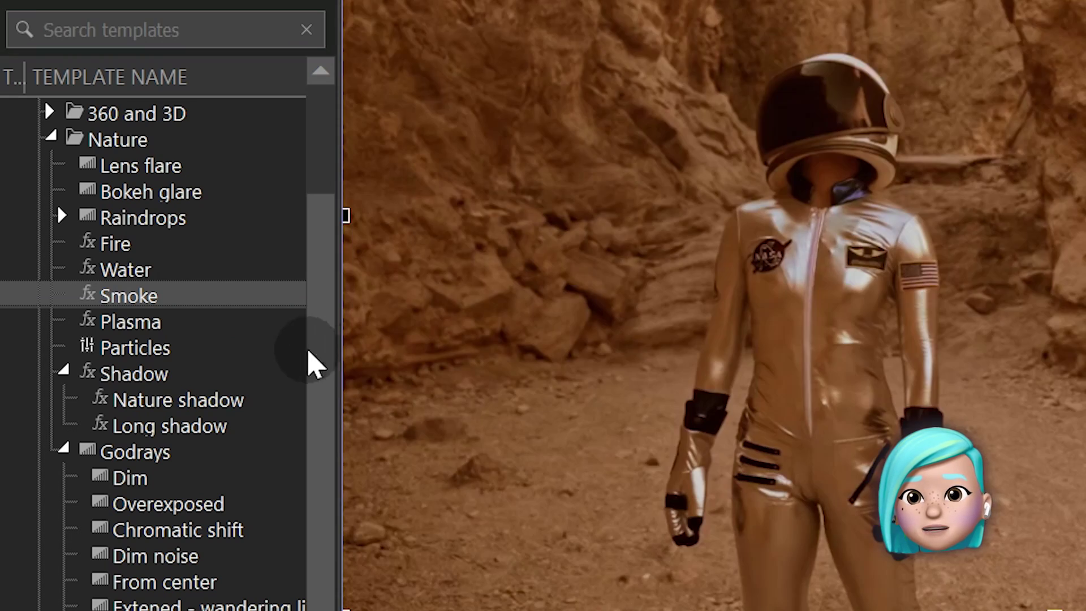
{"action": "left_click_drag", "start_coordinate": [154, 323], "coordinate": [154, 325]}
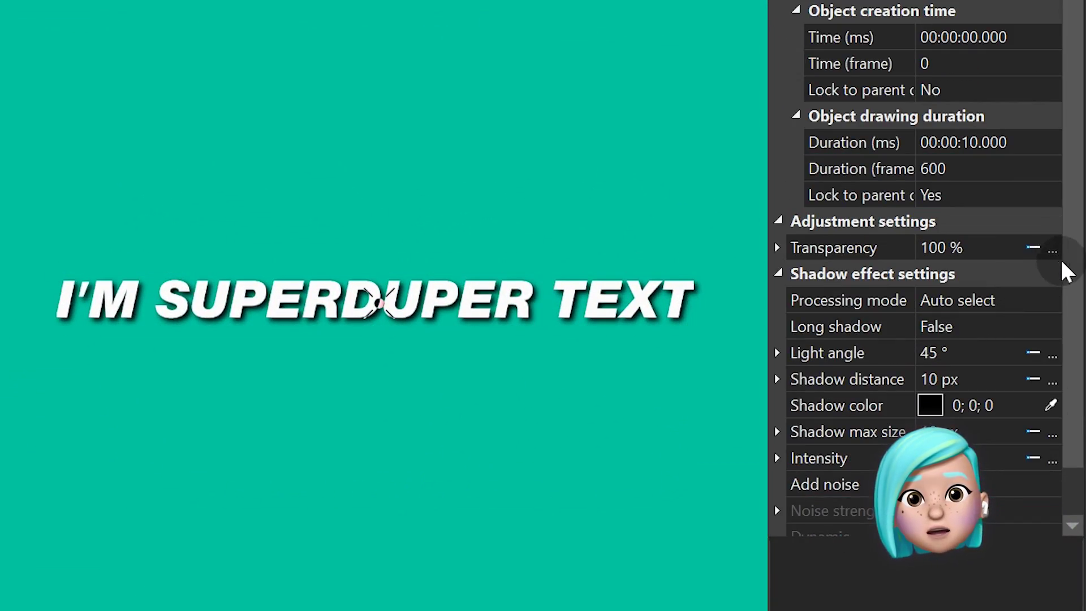
Turn on the text's long shadow and set the shadow distance to 1000.
{"action": "left_click", "coordinate": [997, 325]}
{"action": "double_click", "coordinate": [996, 326]}
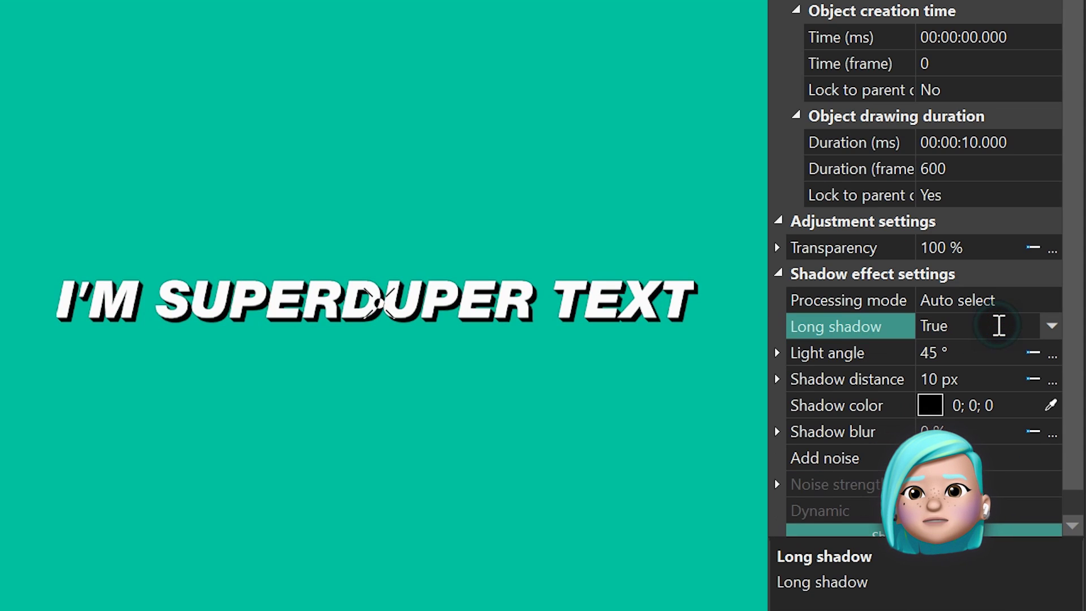
{"action": "double_click", "coordinate": [998, 325]}
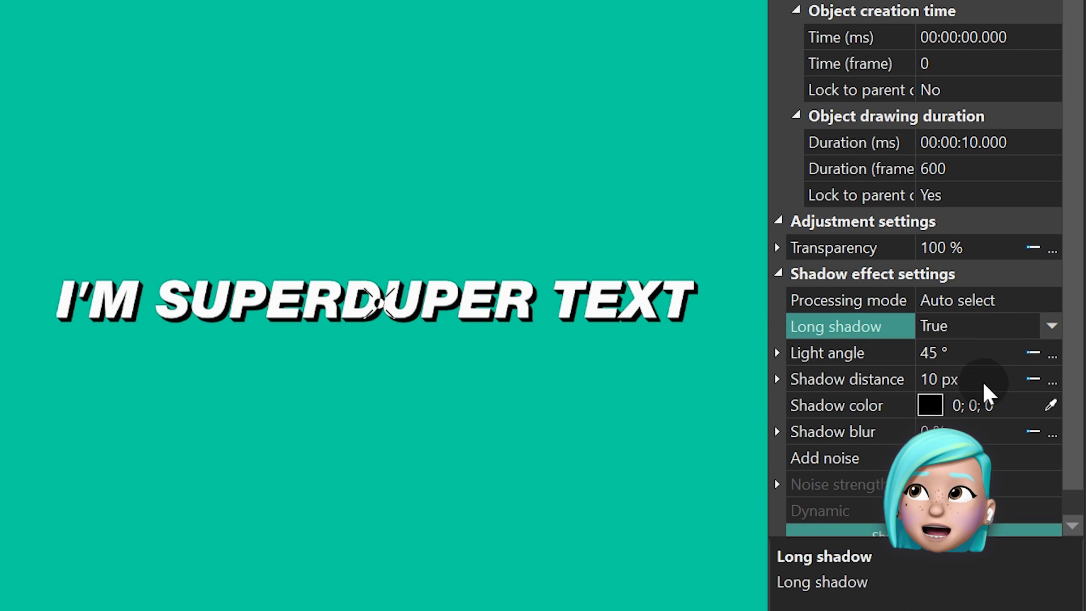
{"action": "left_click_drag", "start_coordinate": [934, 379], "coordinate": [943, 380]}
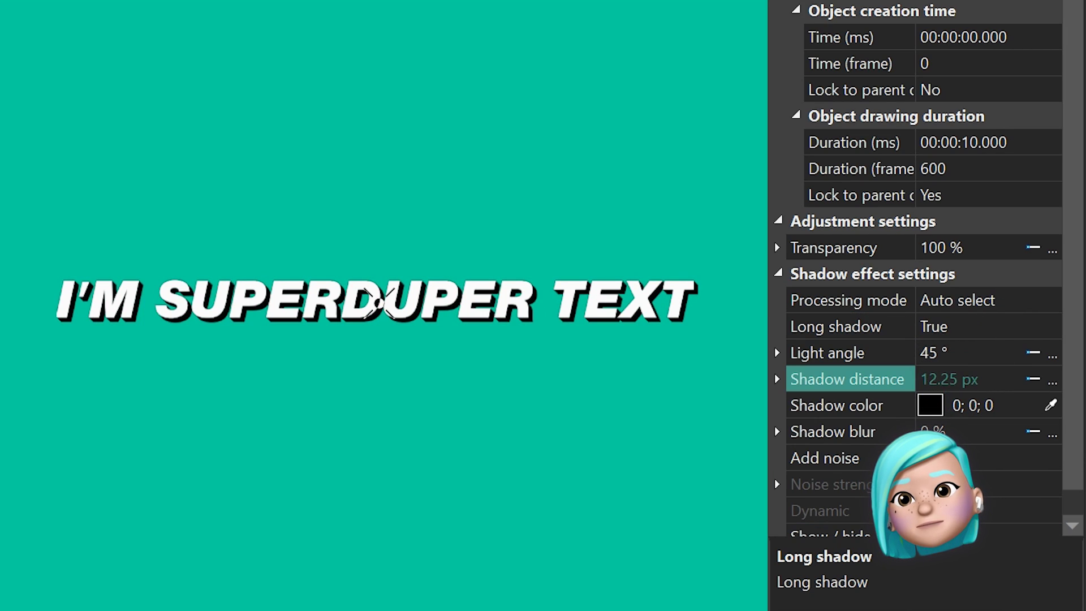
{"action": "type", "text": "1000"}
{"action": "key", "text": "Return"}
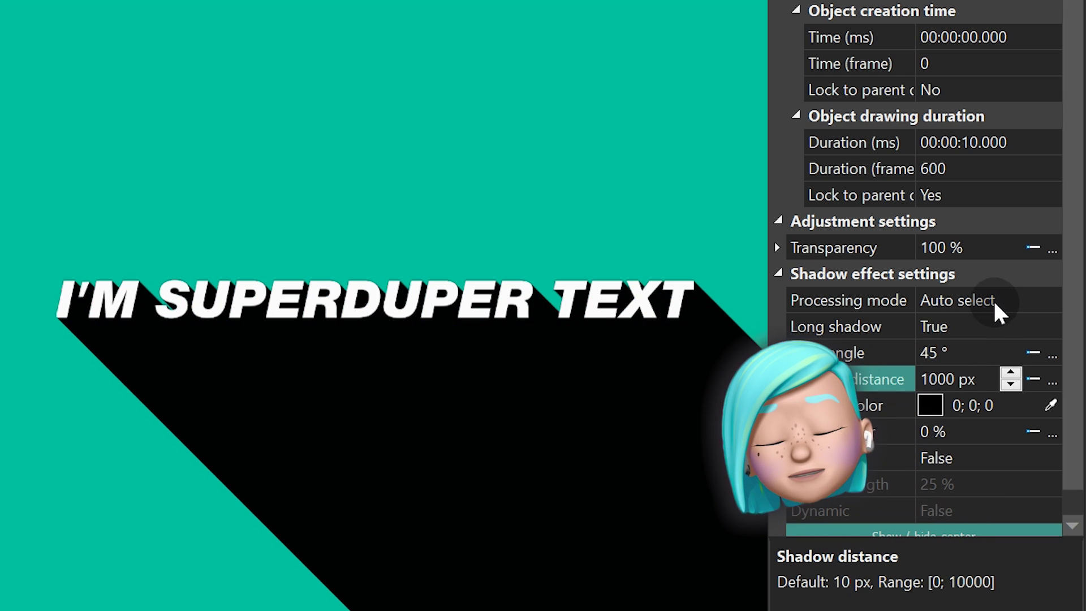
Turn long shadow off, set shadow distance to 0 and max size to 148 px.
{"action": "left_click", "coordinate": [994, 328]}
{"action": "double_click", "coordinate": [993, 327]}
{"action": "left_click", "coordinate": [1009, 378]}
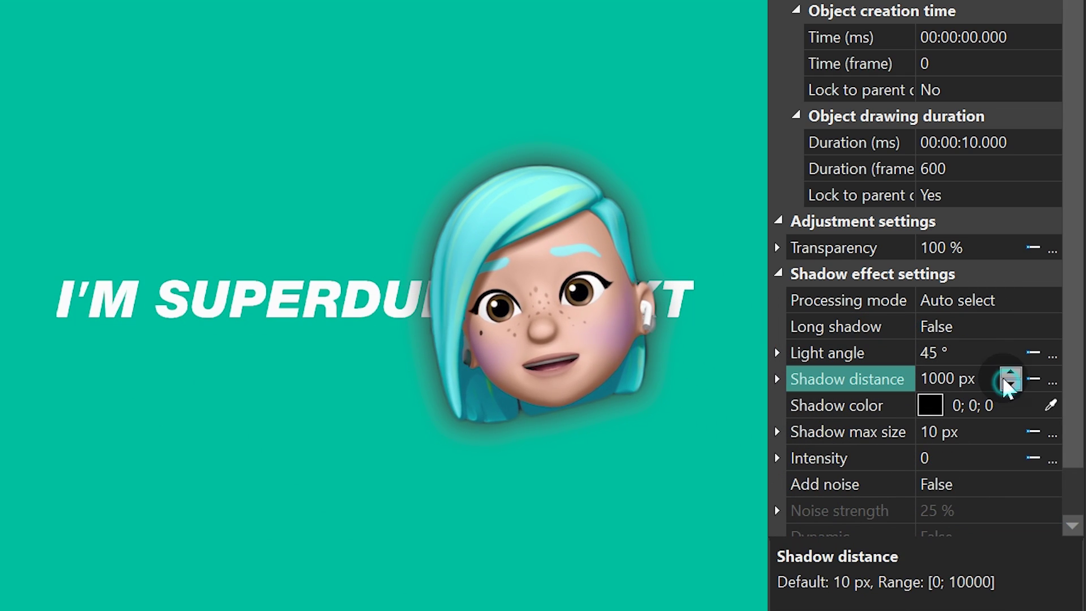
{"action": "mouse_move", "coordinate": [990, 378]}
{"action": "left_mouse_down"}
{"action": "mouse_move", "coordinate": [996, 386]}
{"action": "mouse_move", "coordinate": [896, 381]}
{"action": "left_mouse_up"}
{"action": "left_click", "coordinate": [994, 383]}
{"action": "type", "text": "0"}
{"action": "left_click", "coordinate": [945, 432]}
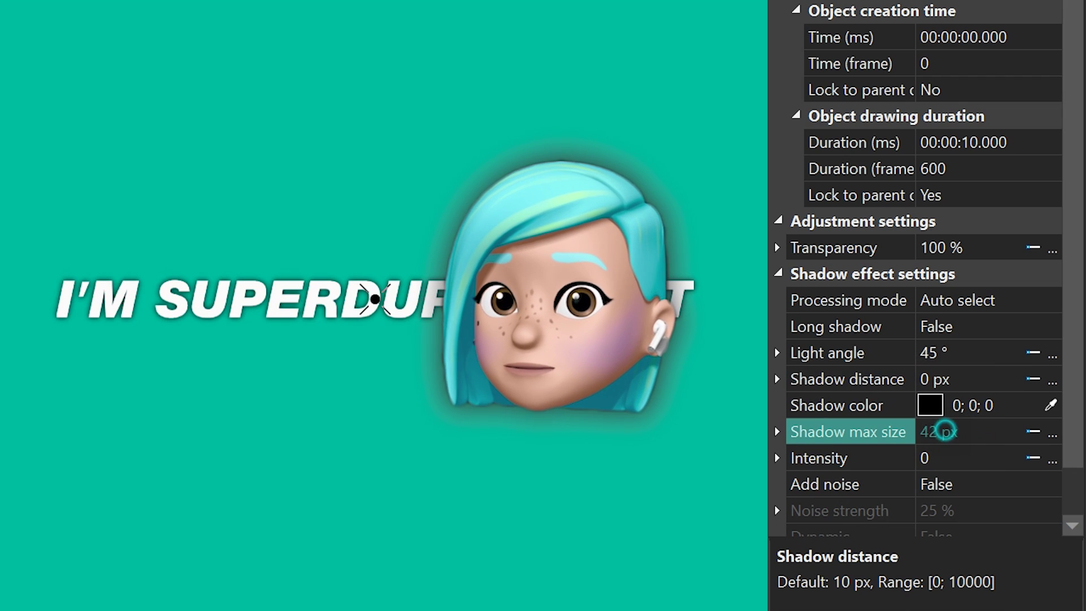
{"action": "left_click_drag", "start_coordinate": [945, 431], "coordinate": [1018, 431]}
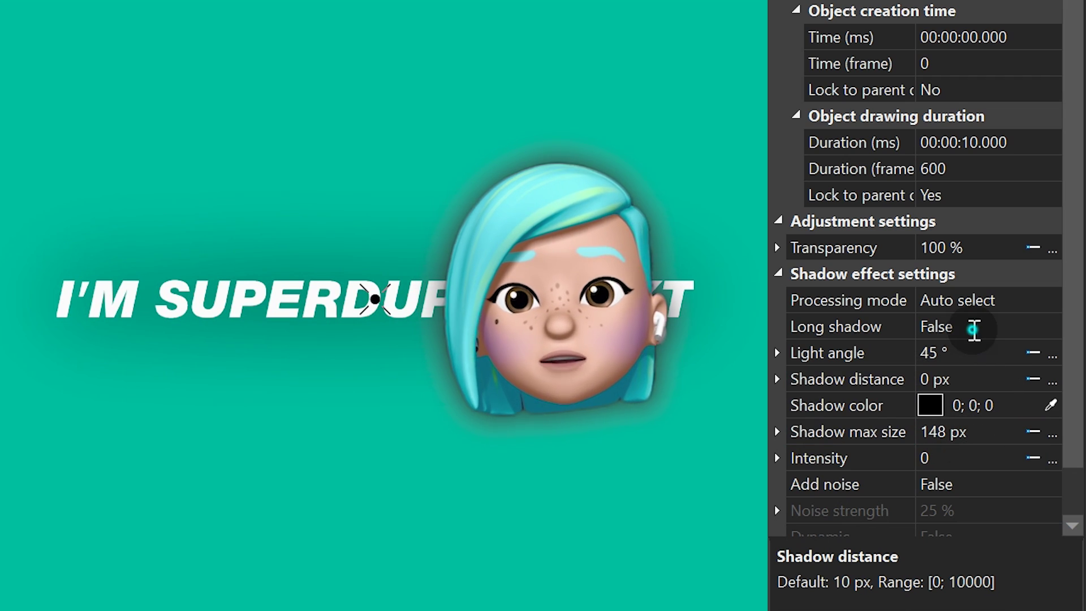